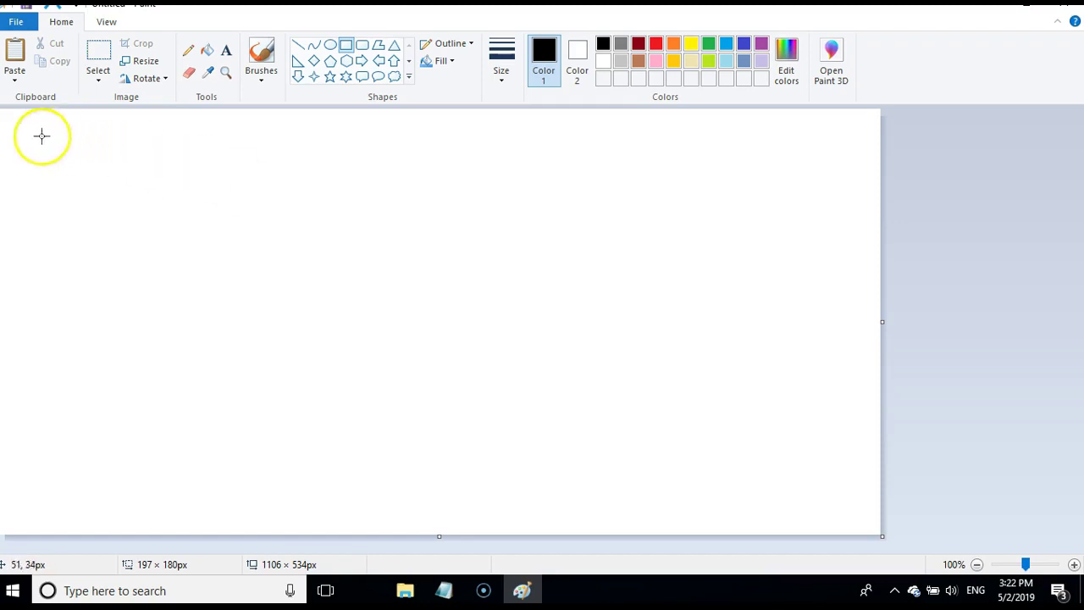
Draw a rectangular page frame about 208 × 180 px in the canvas's upper-left area and two short horizontal lines inside it.
left_click_drag(22, 120, 189, 265)
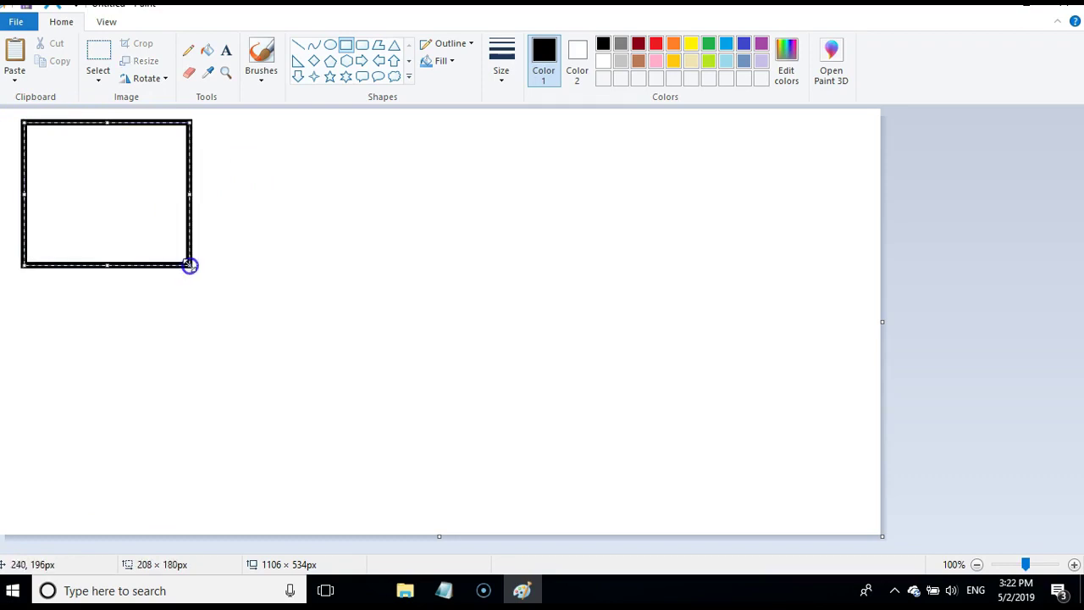
left_click(299, 44)
left_click_drag(74, 154, 142, 156)
left_click_drag(75, 184, 151, 185)
Add an upright rectangle about 38 × 58 px beside the two lines and a wide rectangle about 85 × 25 px below them.
left_click(346, 44)
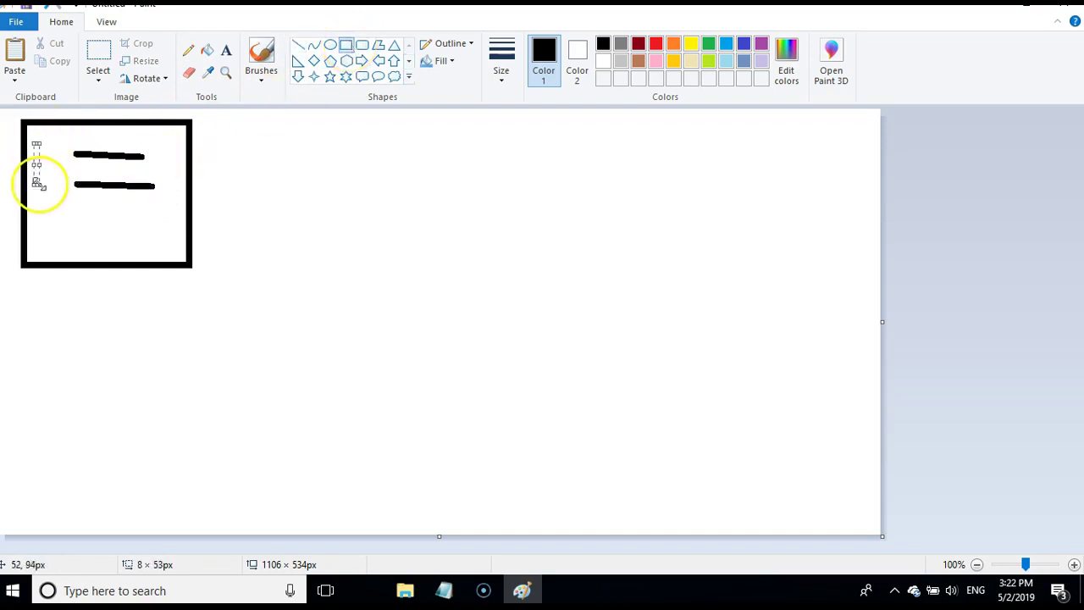
left_click(347, 46)
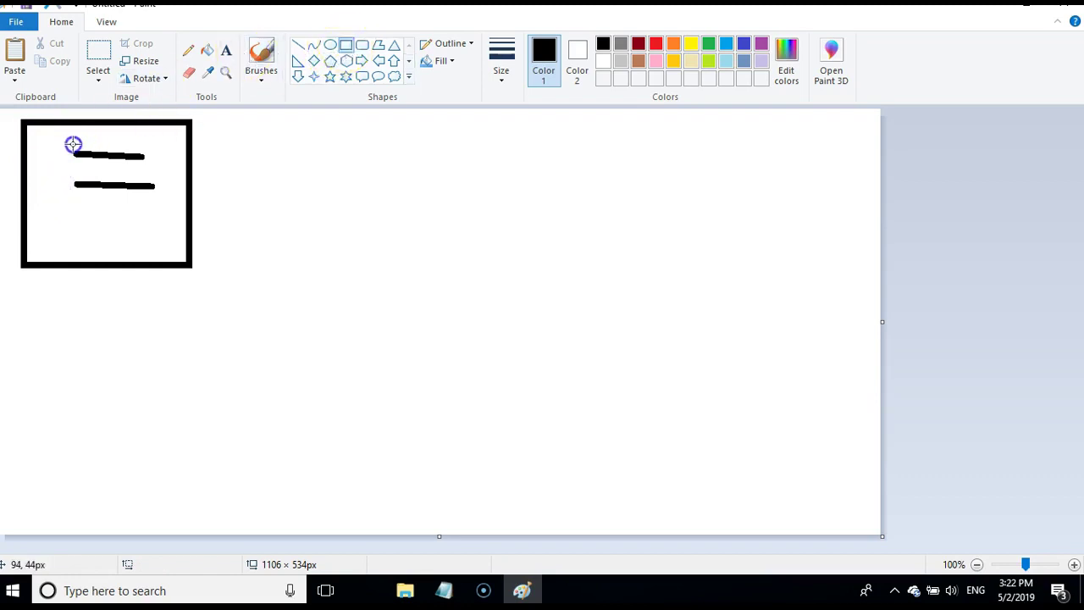
left_click_drag(37, 145, 67, 194)
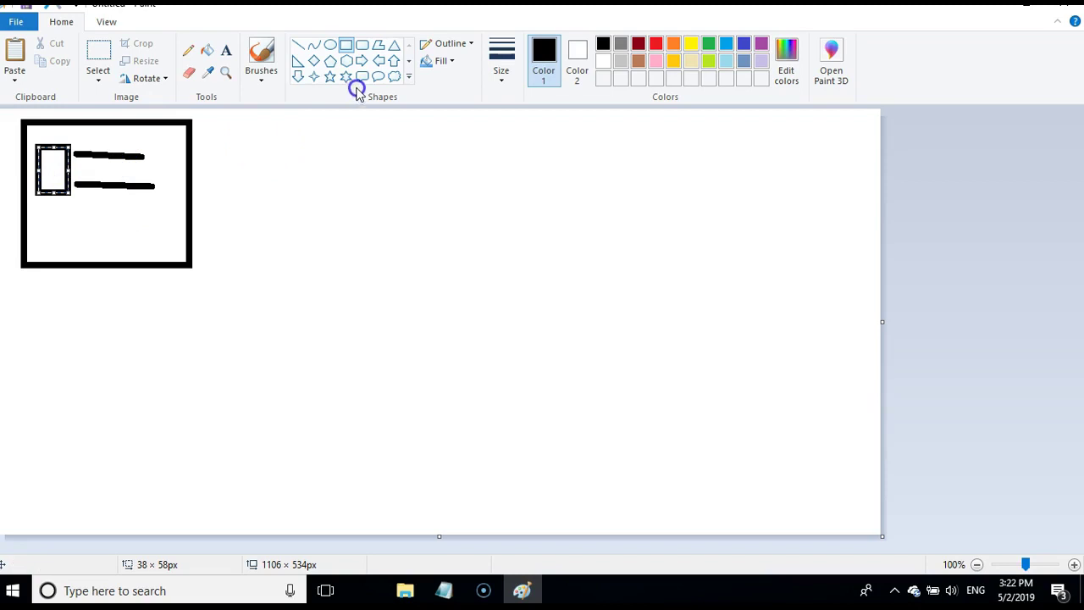
left_click_drag(89, 203, 161, 222)
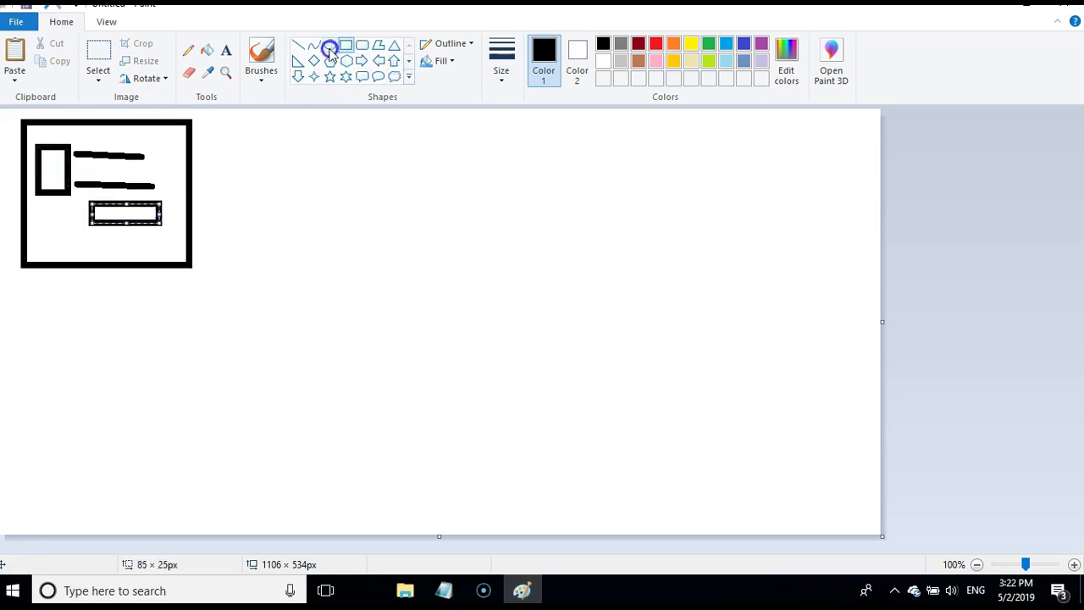
Draw a horizontal connector line to the right of the first frame and a second frame about 218 × 185 px at its end.
left_click(299, 45)
left_click_drag(227, 197, 305, 196)
left_click(347, 44)
left_click_drag(321, 132, 496, 281)
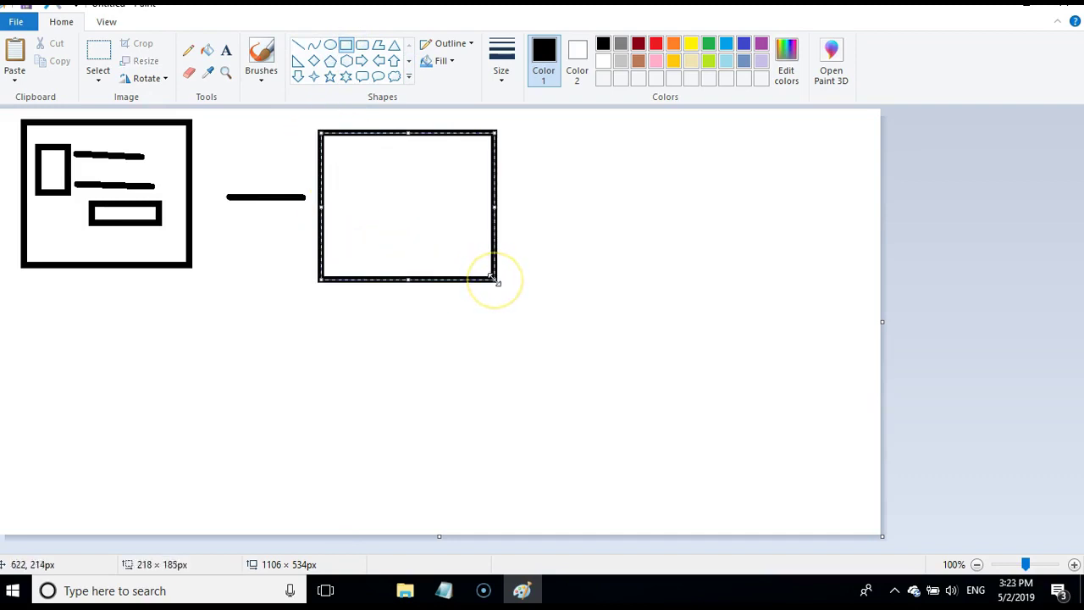
Inside the second frame, draw a rectangle about 160 × 62 px and a flatter one about 156 × 24 px beneath it.
left_click(299, 44)
left_click(345, 47)
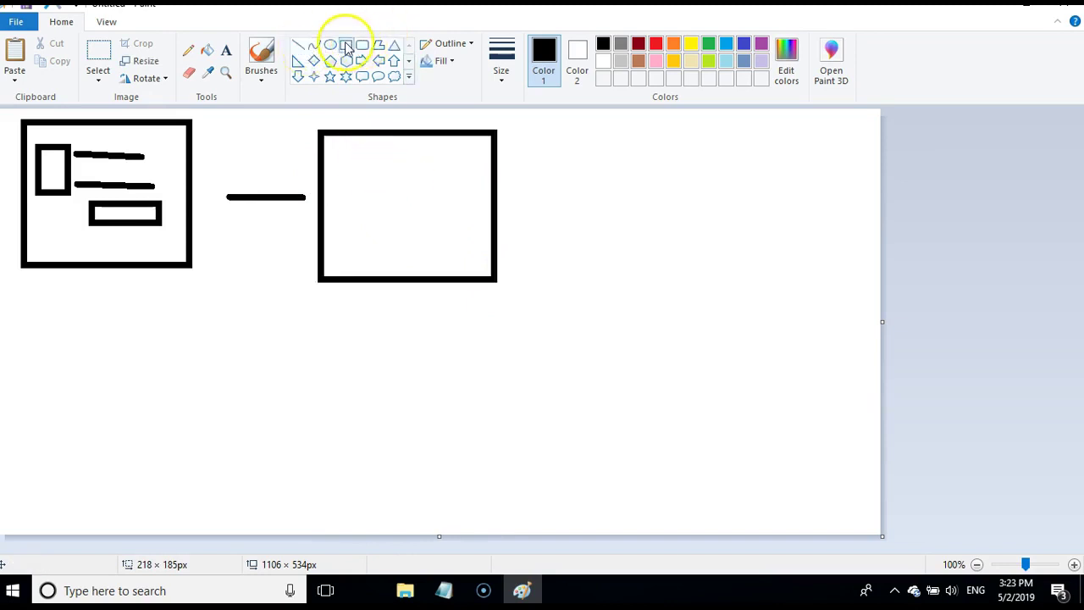
left_click_drag(339, 146, 466, 195)
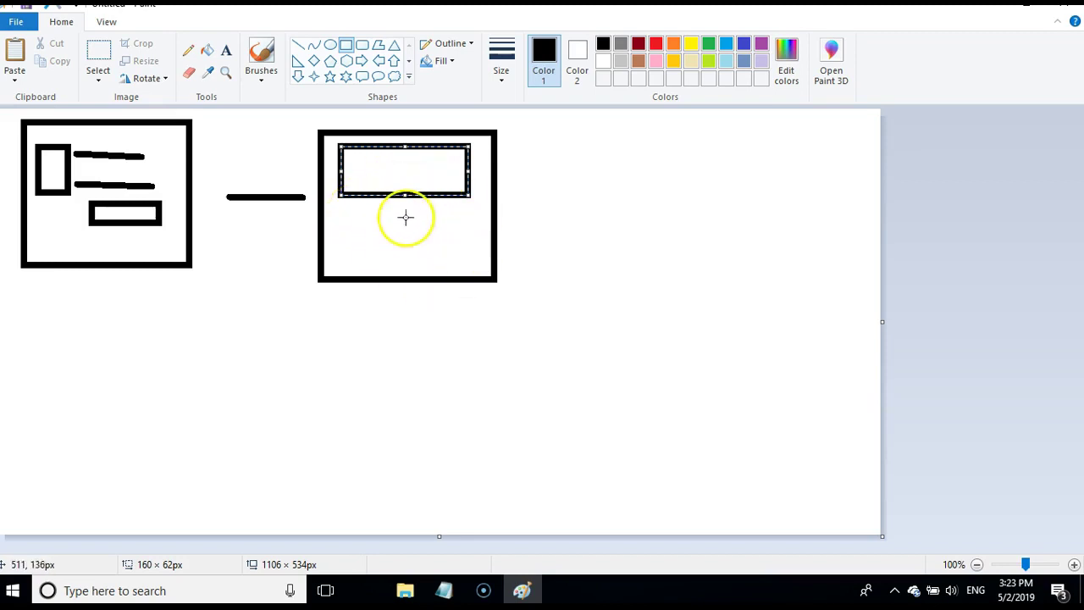
left_click(298, 47)
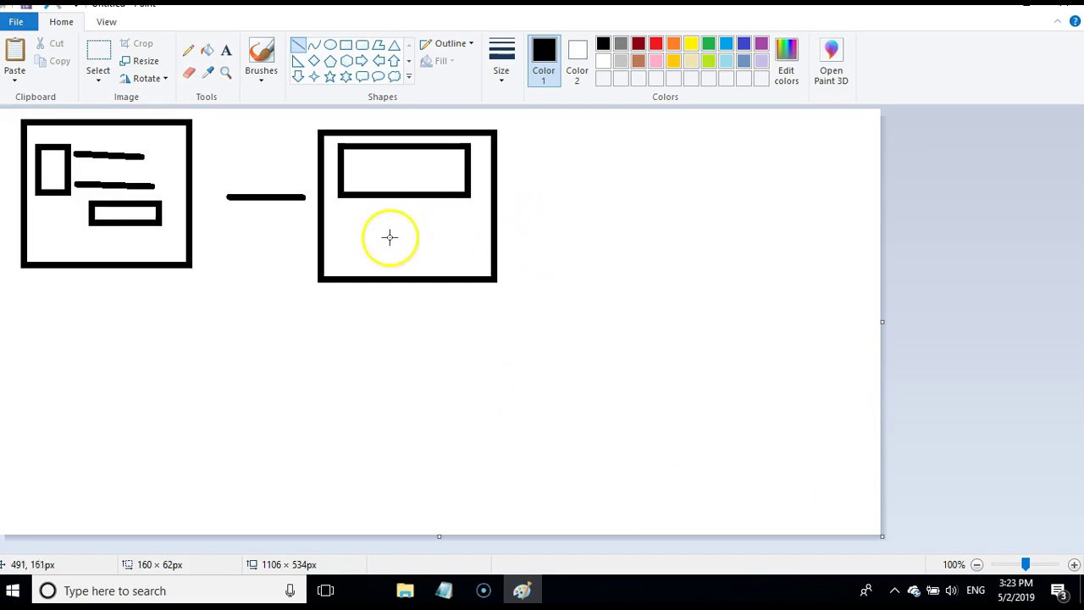
left_click(344, 45)
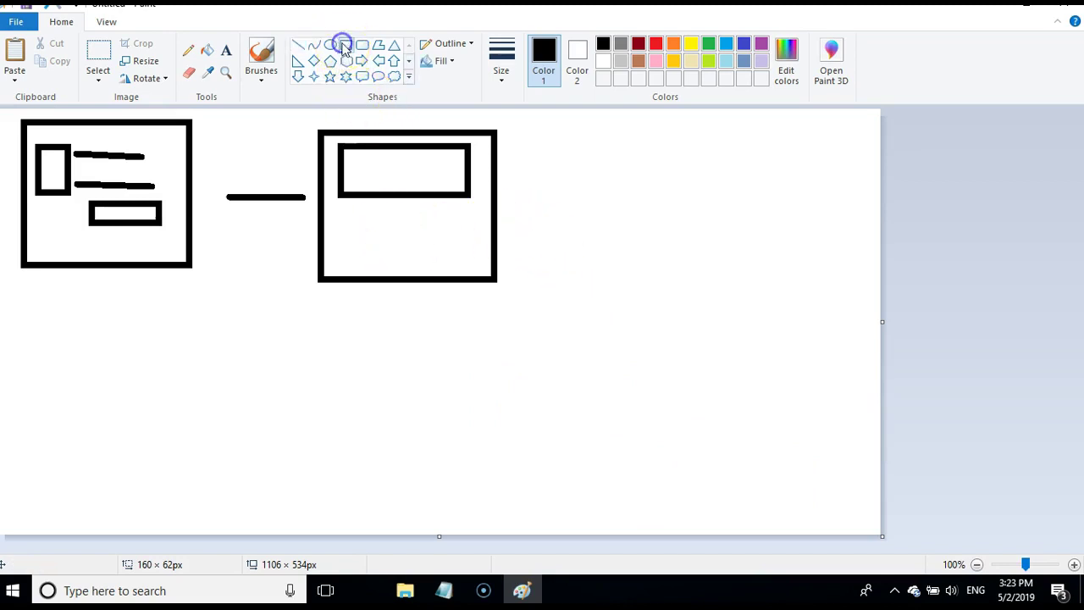
left_click_drag(340, 204, 463, 223)
Draw a horizontal arrow pointing right from the second frame and a third rectangular frame at its tip.
left_click(299, 47)
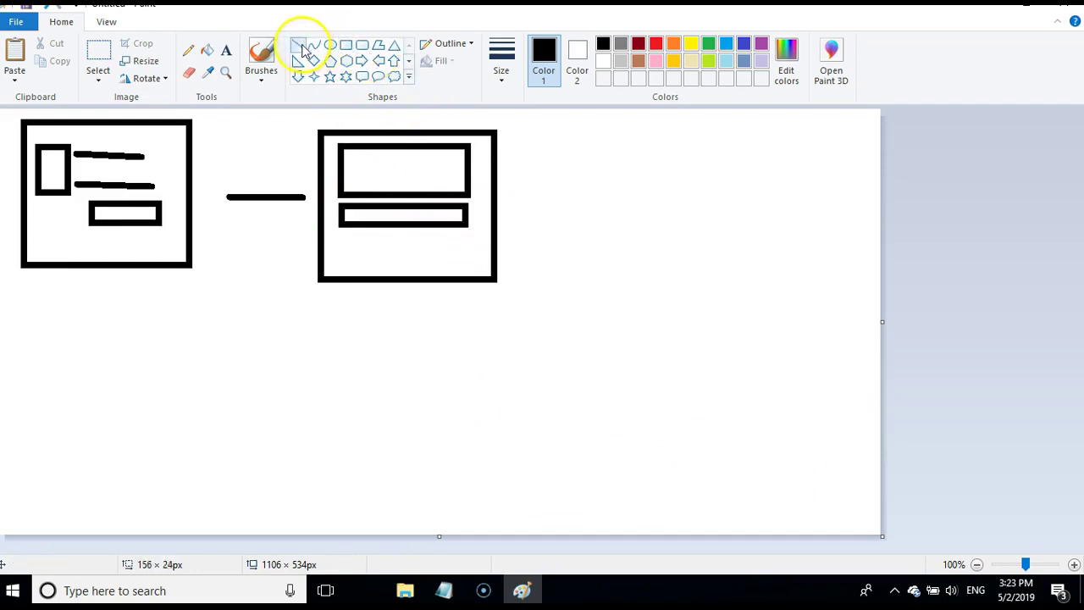
mouse_move(522, 197)
left_mouse_down()
mouse_move(620, 198)
mouse_move(584, 177)
mouse_move(630, 198)
mouse_move(604, 226)
mouse_move(624, 181)
mouse_move(628, 199)
left_mouse_up()
left_click(345, 44)
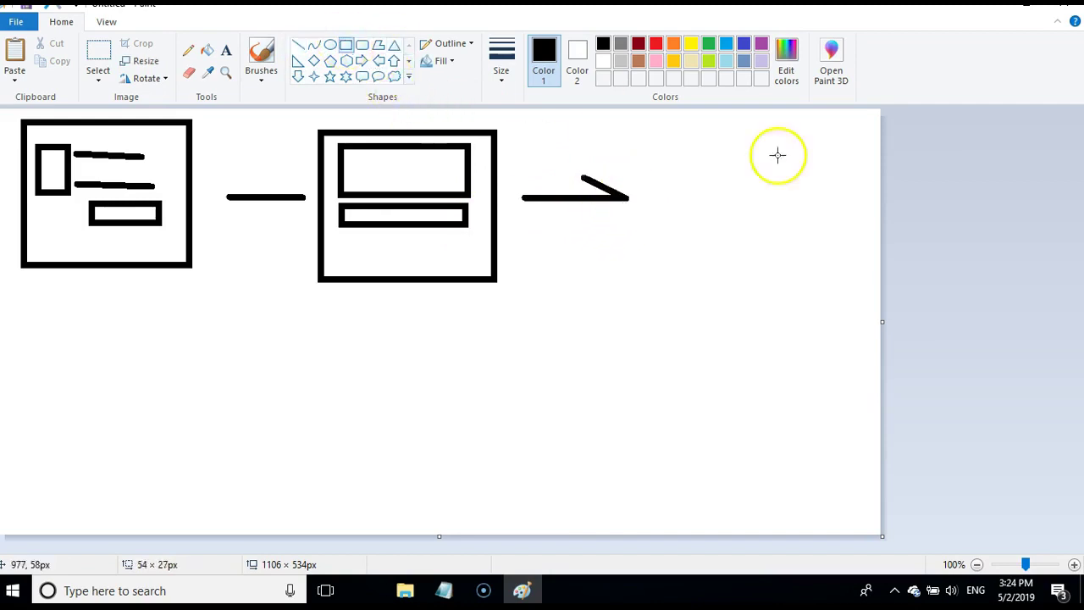
mouse_move(653, 130)
left_mouse_down()
mouse_move(703, 254)
mouse_move(815, 288)
left_mouse_up()
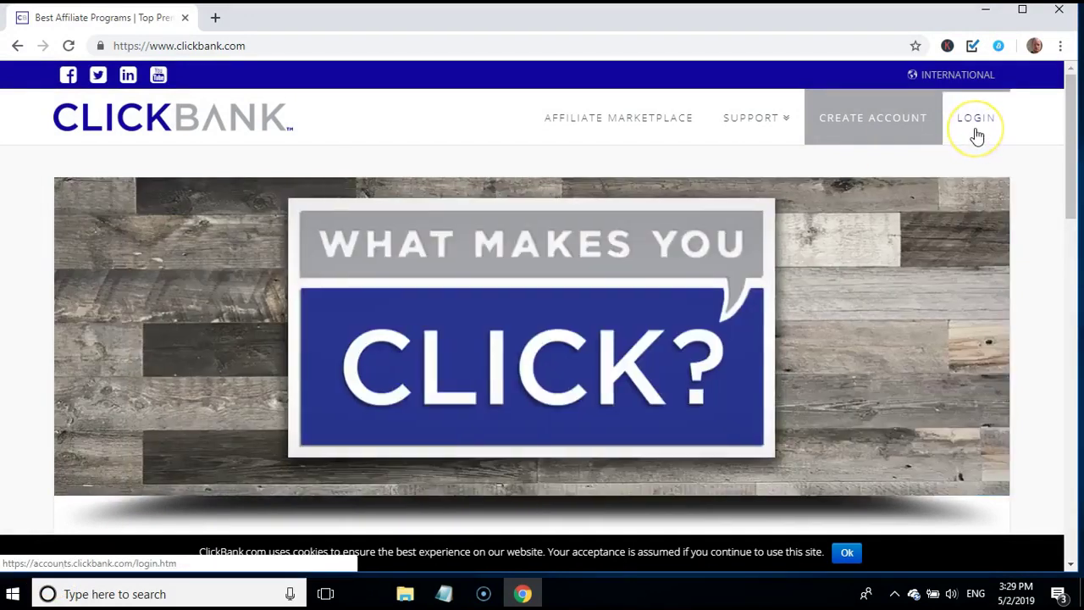
Log in to ClickBank in the browser with the prefilled credentials and open the Marketplace.
left_click(976, 134)
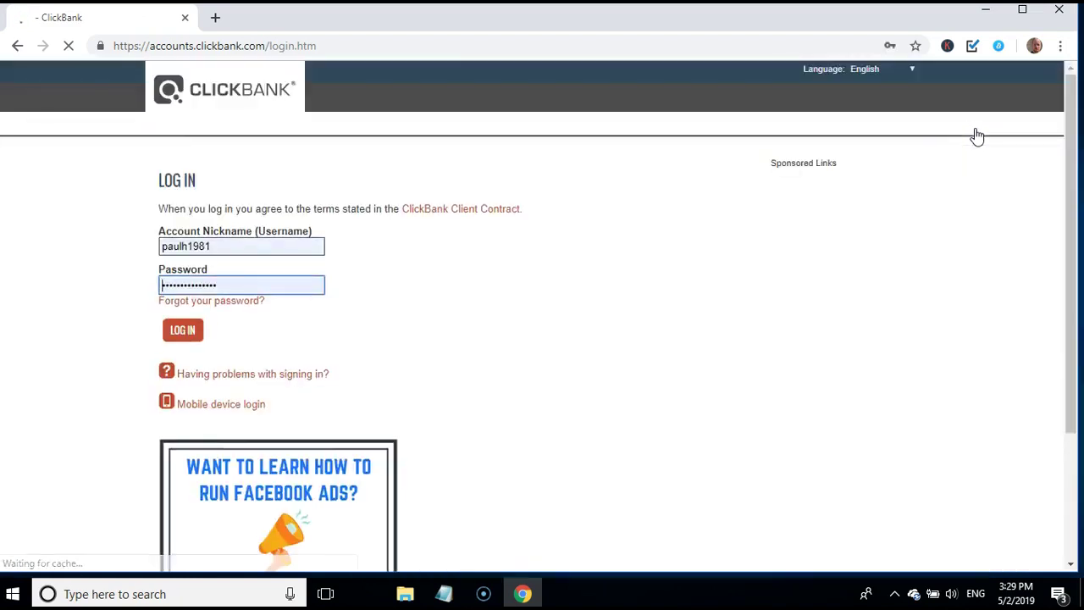
left_click(188, 335)
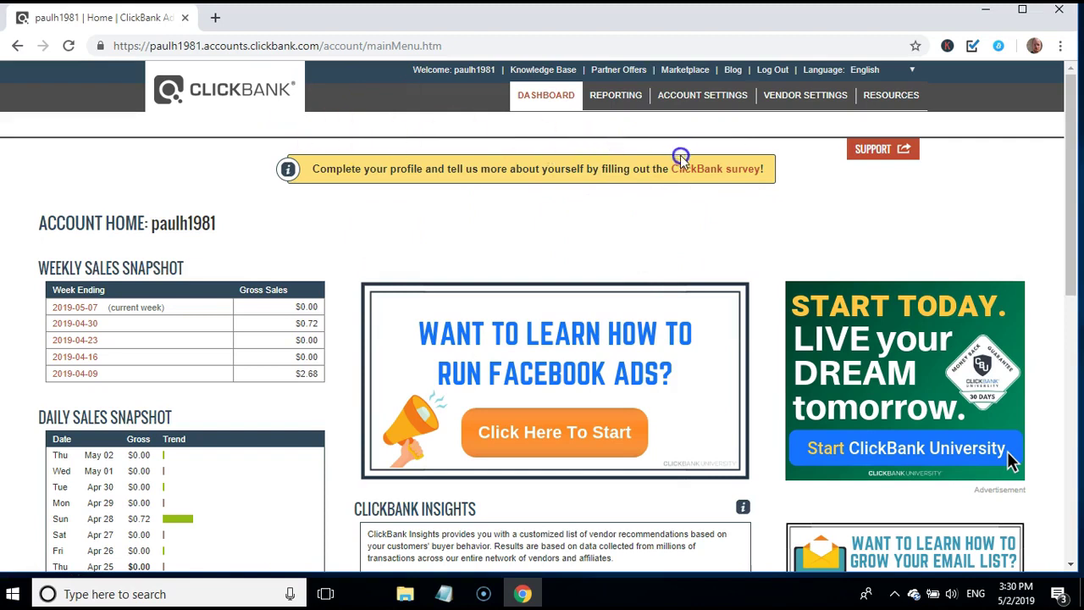
left_click(677, 75)
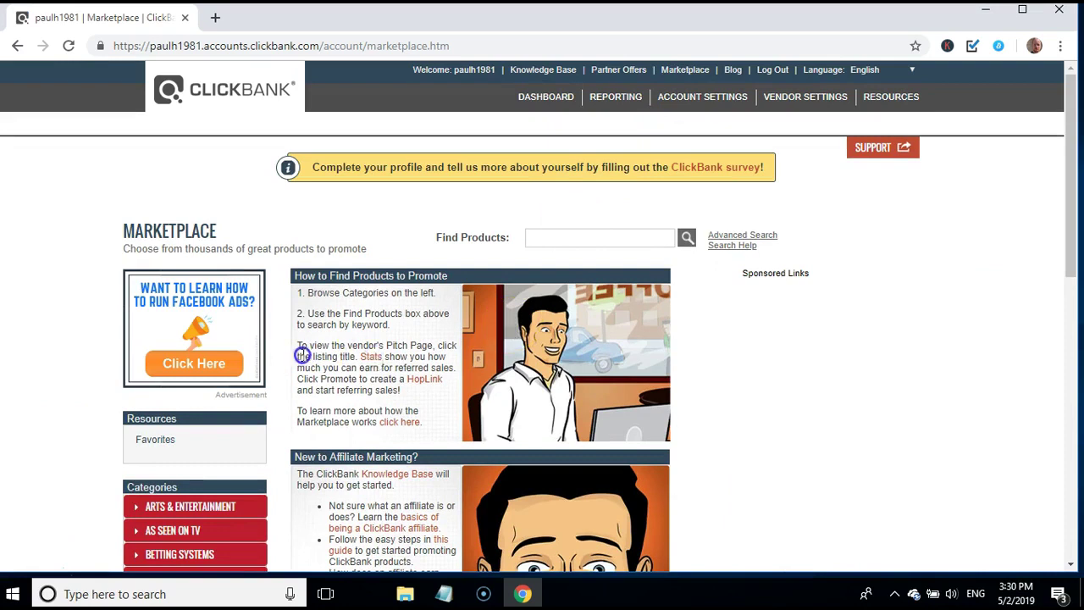
Open the Spirituality, New Age & Alternative Beliefs category in the Marketplace.
scroll(303, 354, "down", 1)
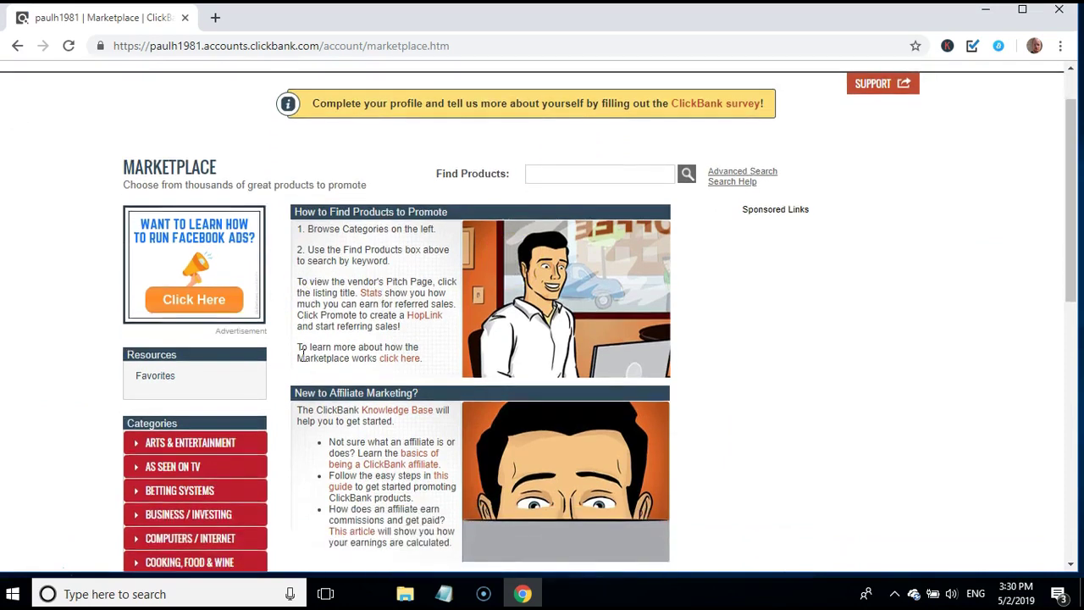
scroll(302, 353, "down", 4)
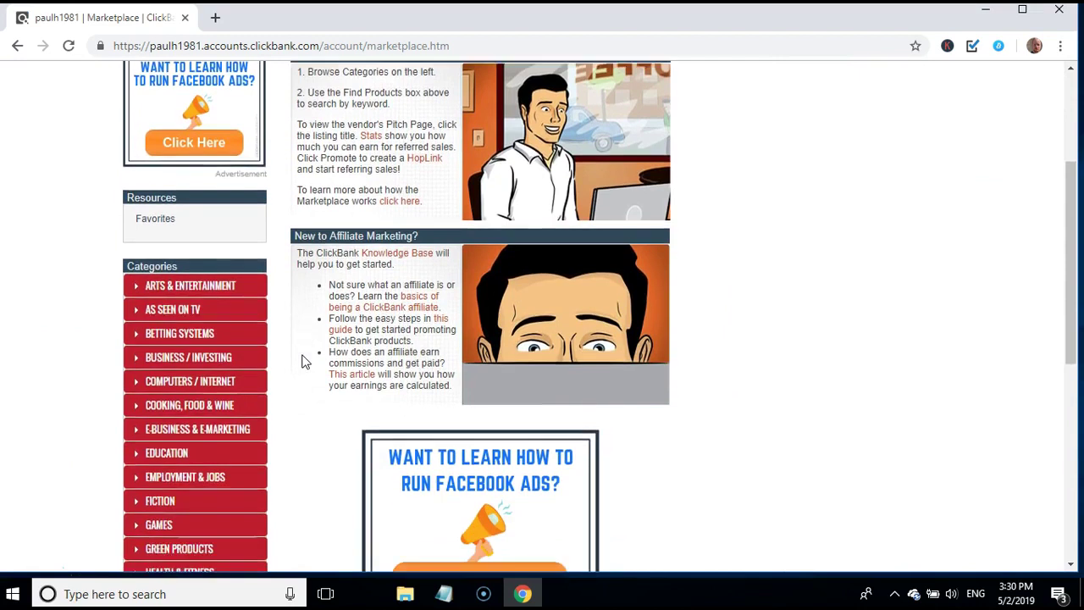
scroll(304, 362, "down", 2)
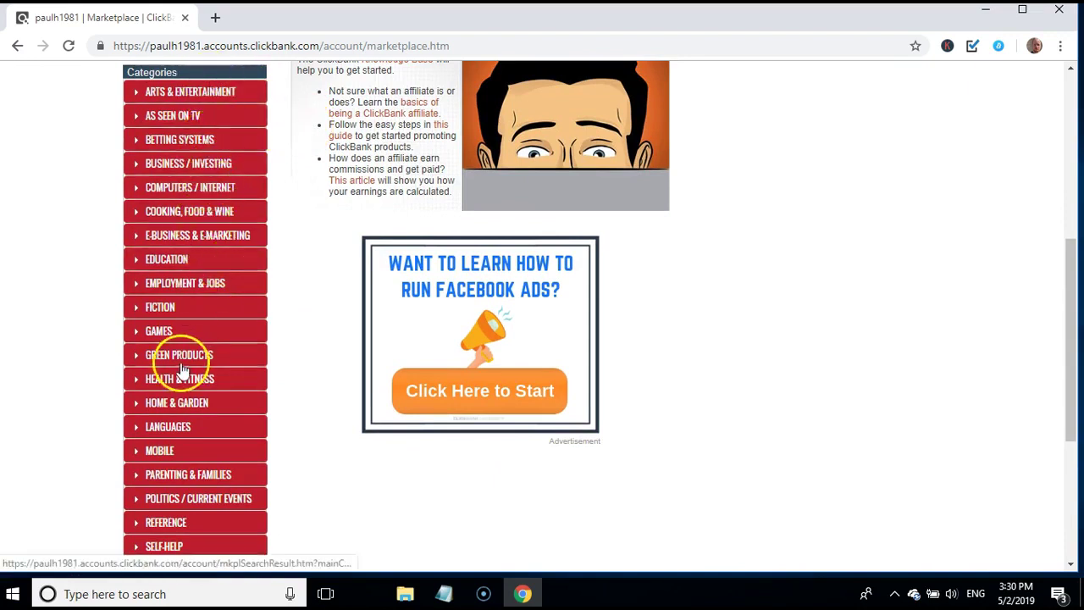
scroll(297, 198, "down", 2)
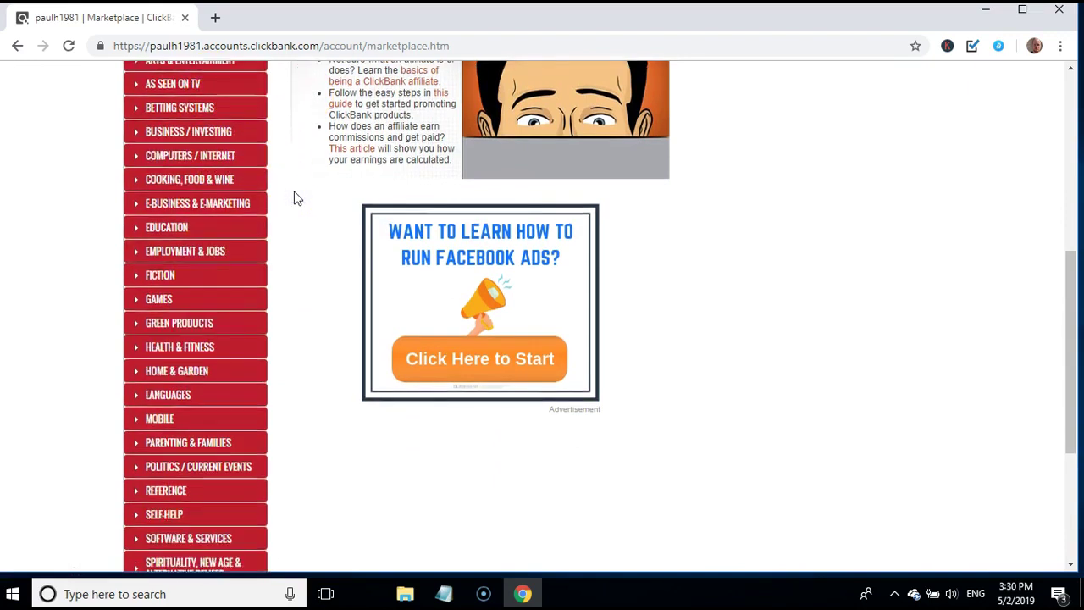
scroll(296, 197, "down", 1)
left_click(346, 337)
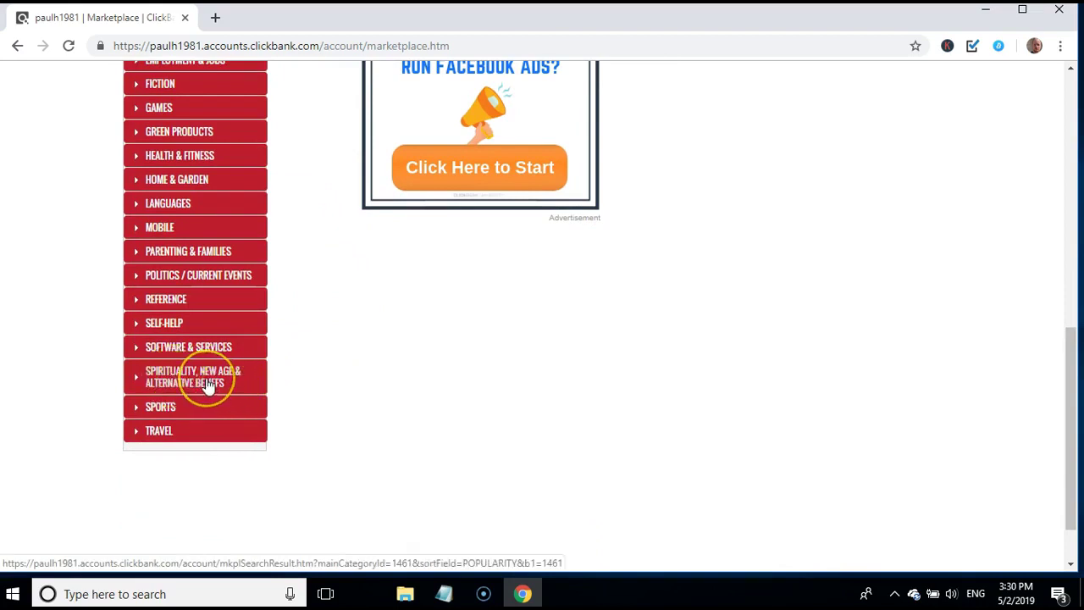
left_click(209, 386)
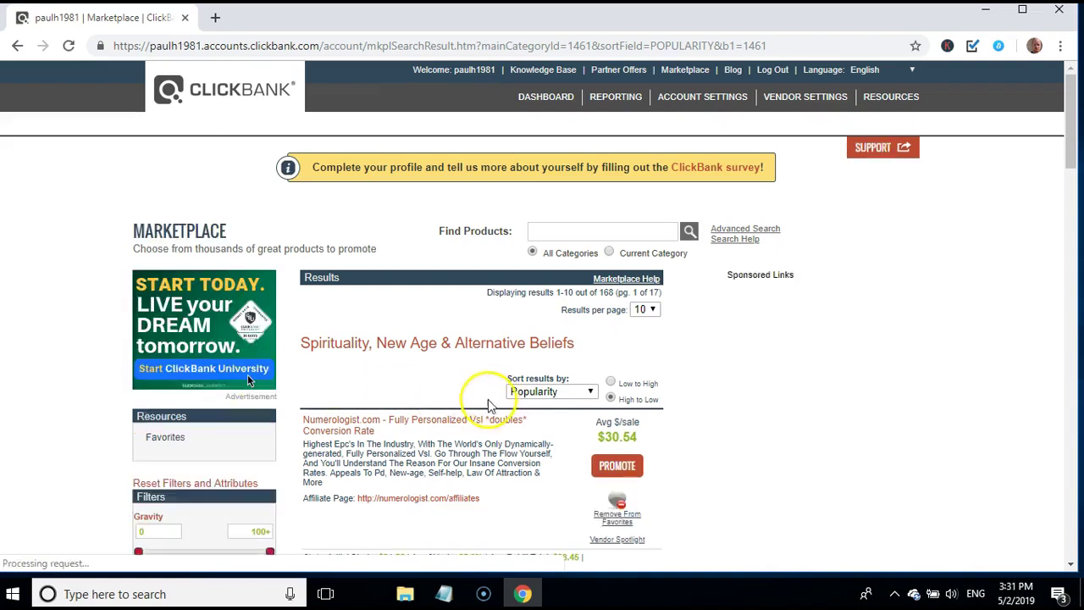
Sort the category results by Gravity and check the gravity score of the first listing.
left_click(551, 395)
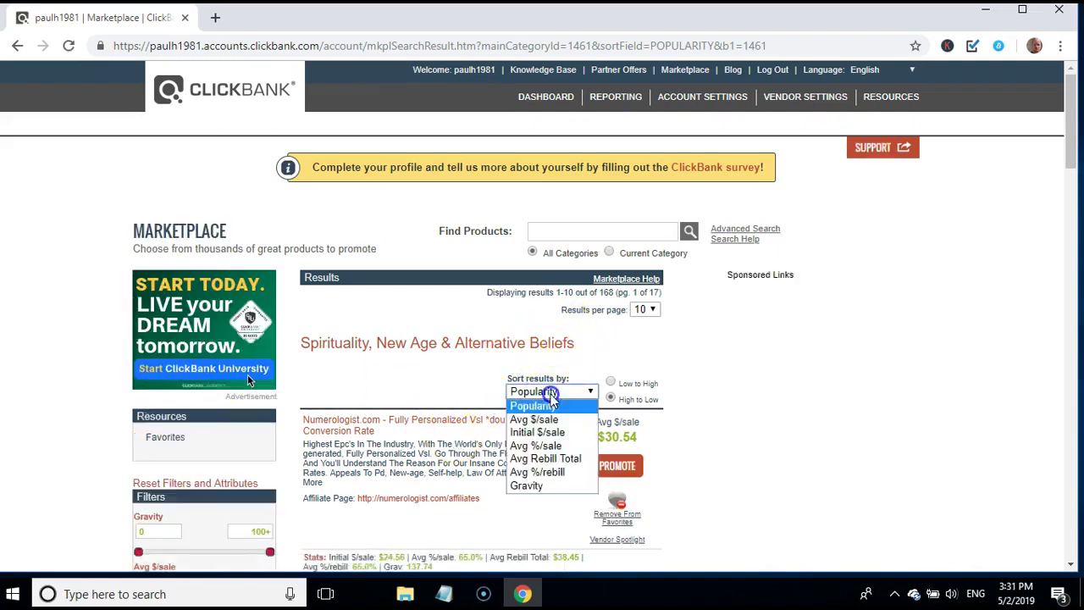
left_click(525, 486)
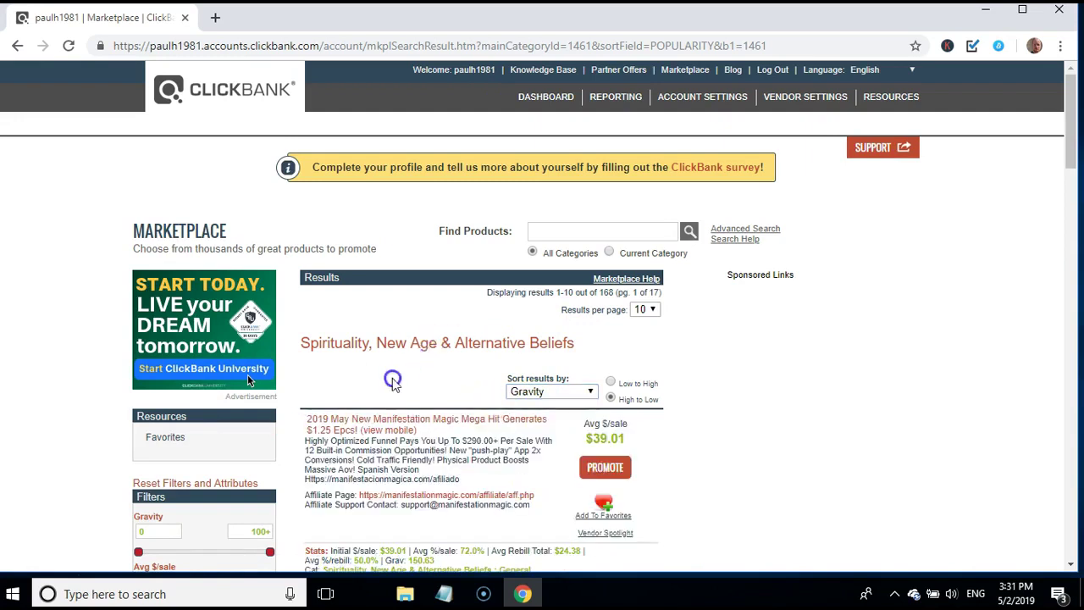
scroll(393, 381, "down", 2)
scroll(393, 382, "down", 3)
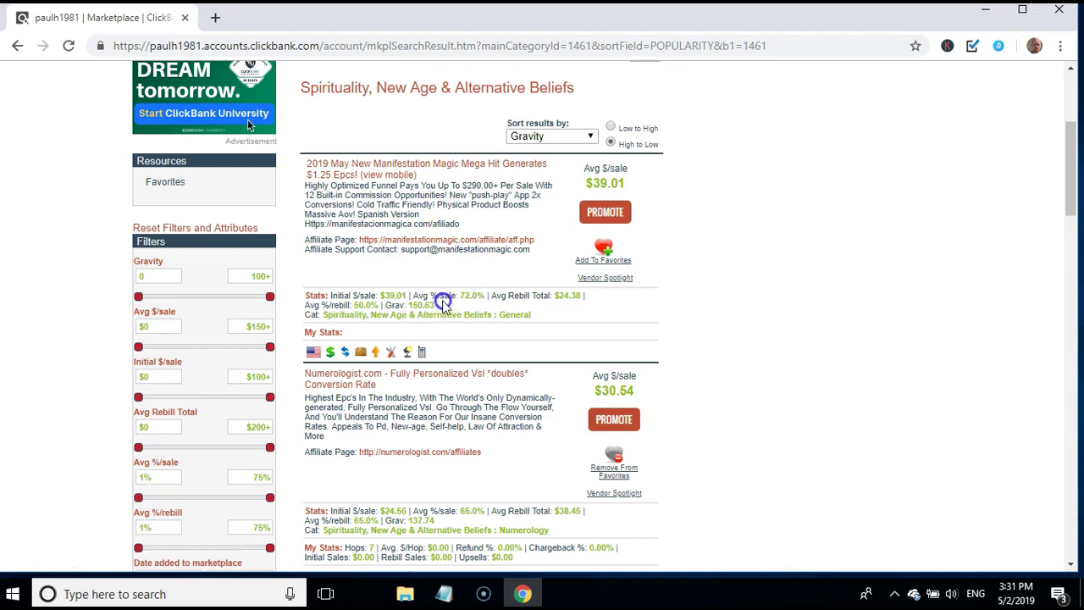
double_click(421, 305)
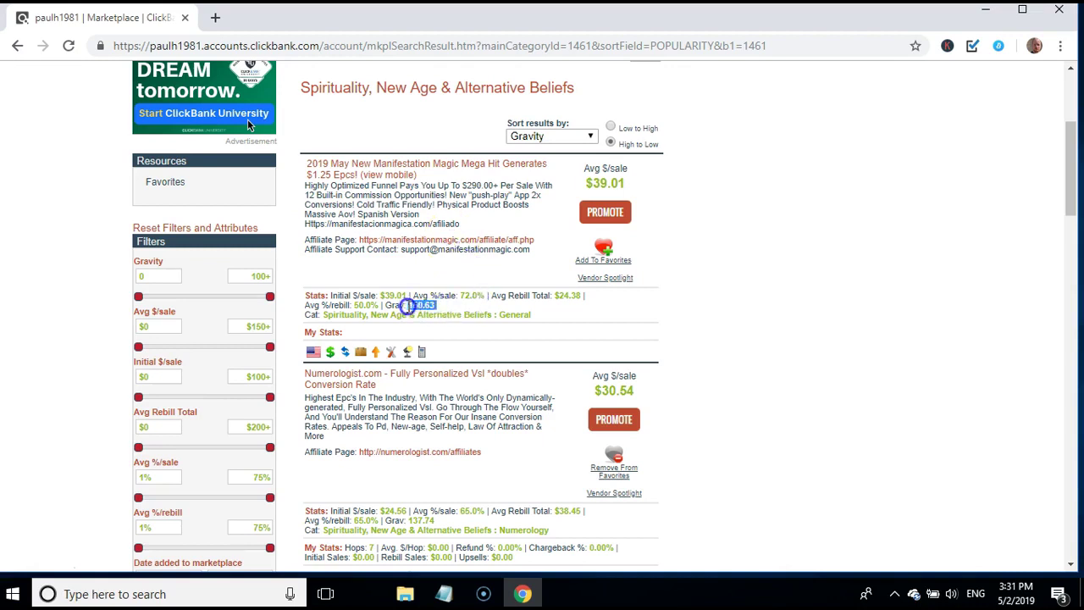
left_click(424, 308)
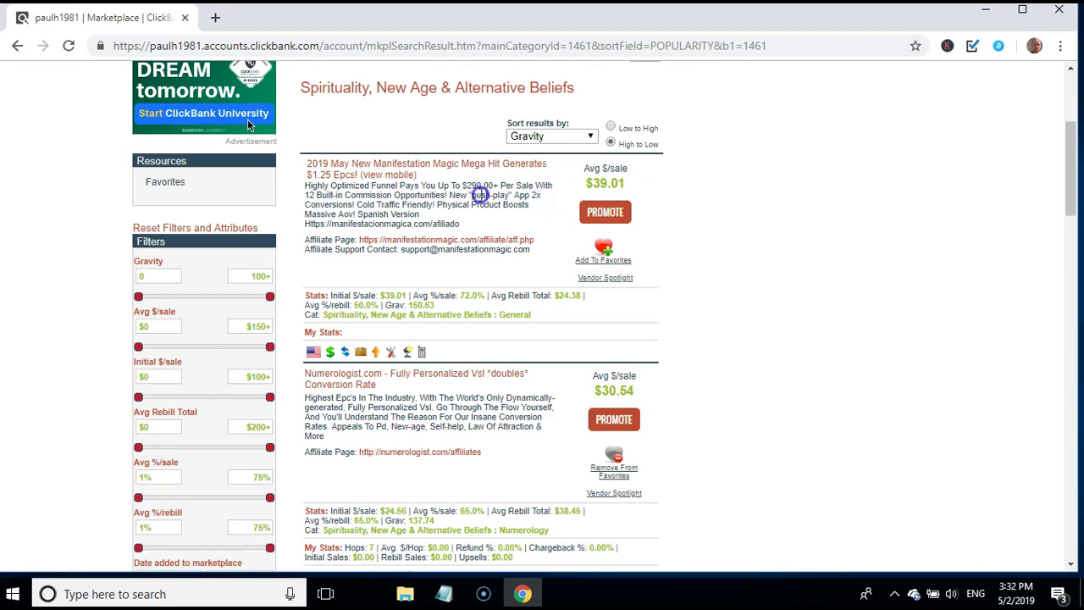
Open the Manifestation Magic listing's sales page in a new tab and switch to it.
right_click(462, 164)
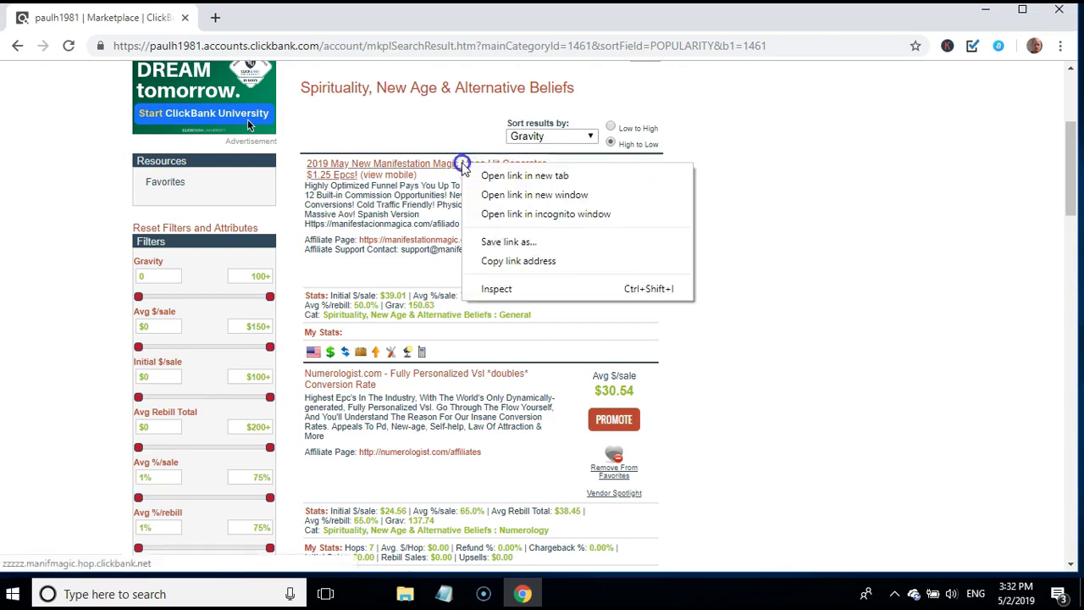
left_click(490, 175)
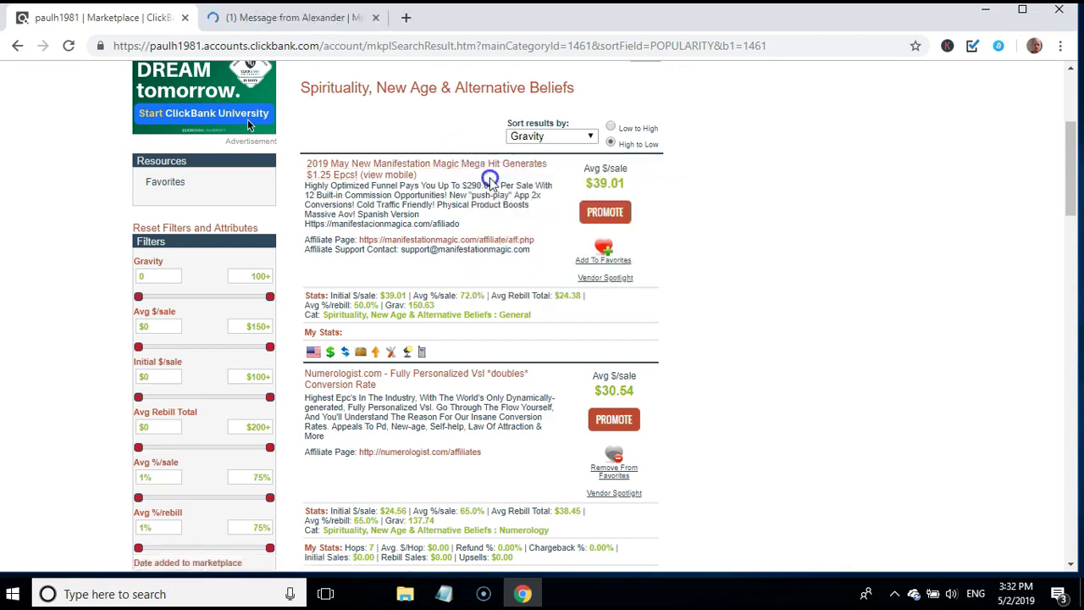
left_click(297, 19)
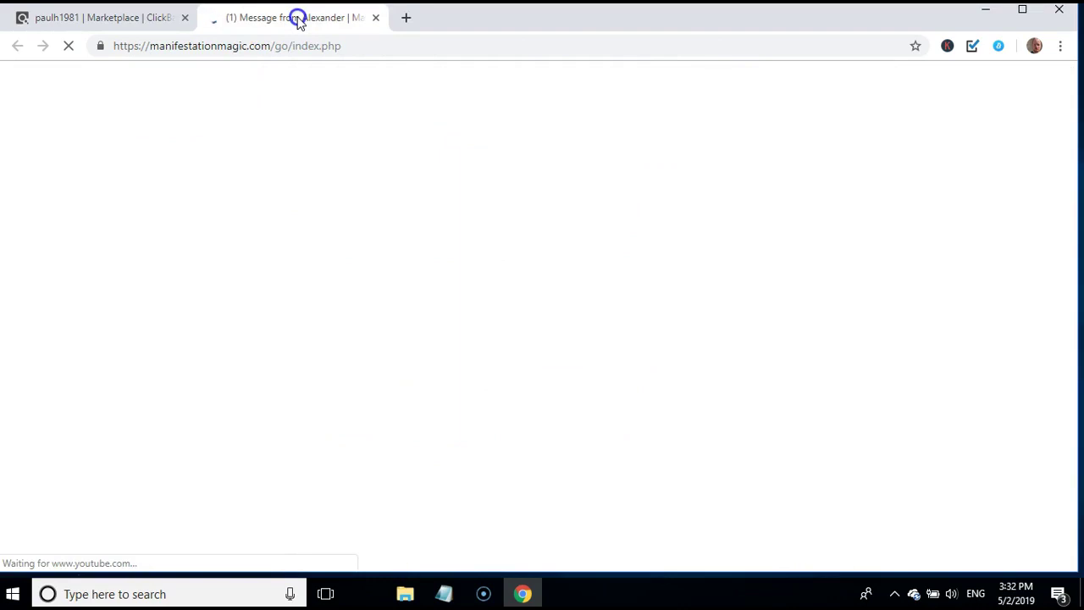
Adjust the system volume for the sales page's video.
key("XF86AudioRaiseVolume")
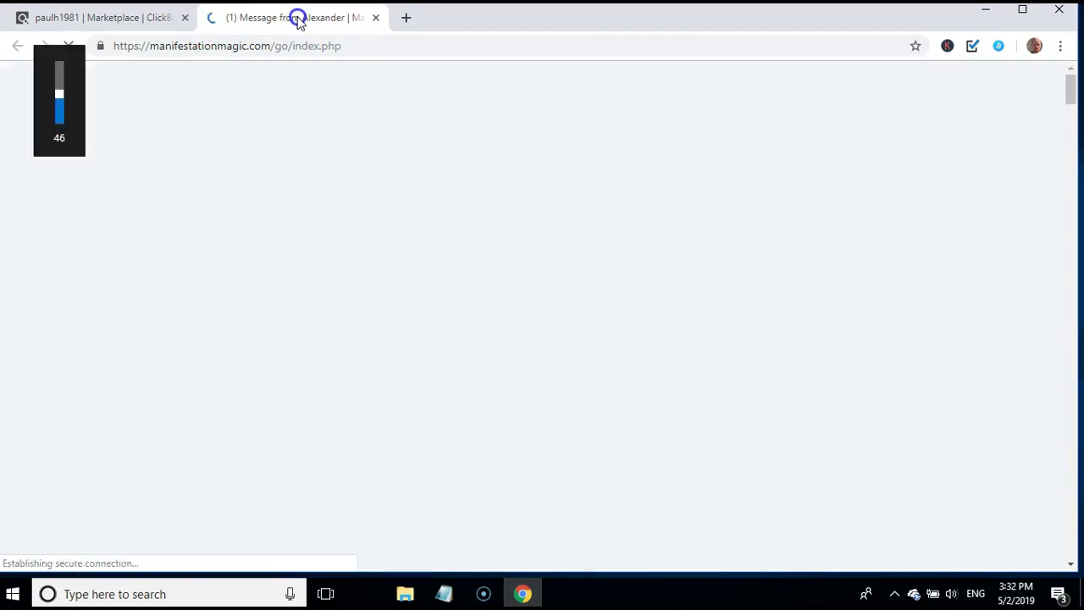
key("XF86AudioRaiseVolume")
key("XF86AudioRaiseVolume")
key("XF86AudioRaiseVolume")
key("XF86AudioRaiseVolume")
key("XF86AudioRaiseVolume")
key("XF86AudioRaiseVolume")
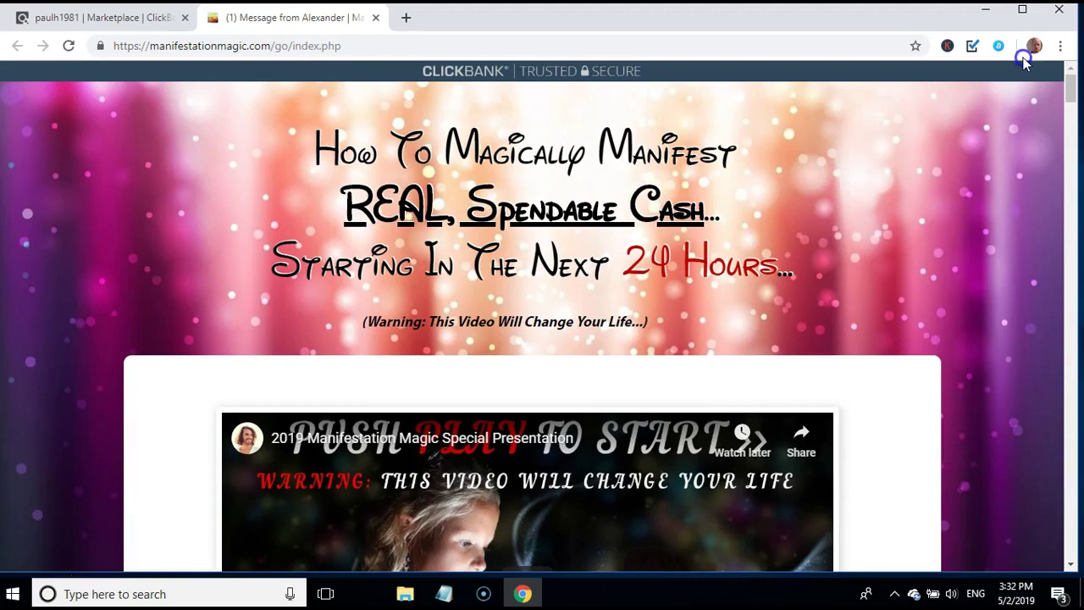
Examine the headline and the video presentation on the Manifestation Magic sales page.
left_click_drag(1068, 93, 1068, 88)
scroll(994, 289, "down", 3)
scroll(994, 289, "up", 2)
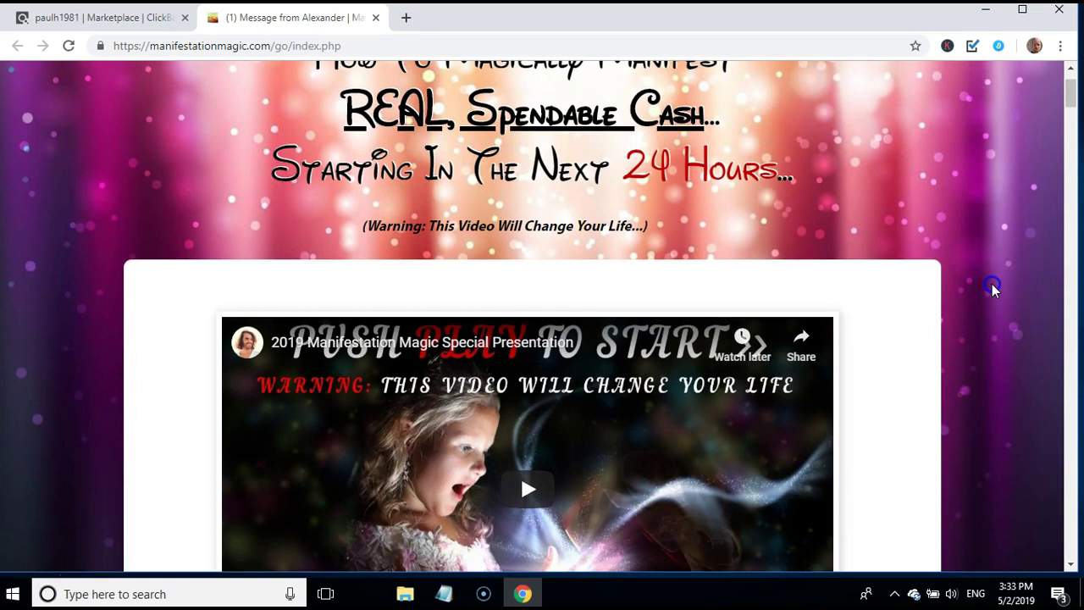
scroll(994, 289, "down", 1)
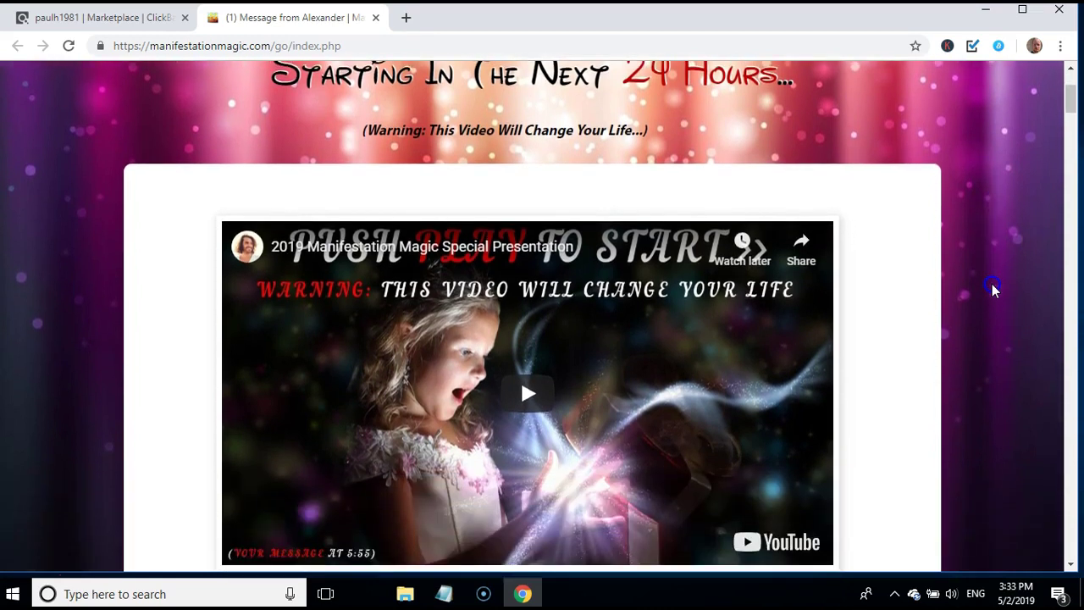
scroll(993, 289, "down", 2)
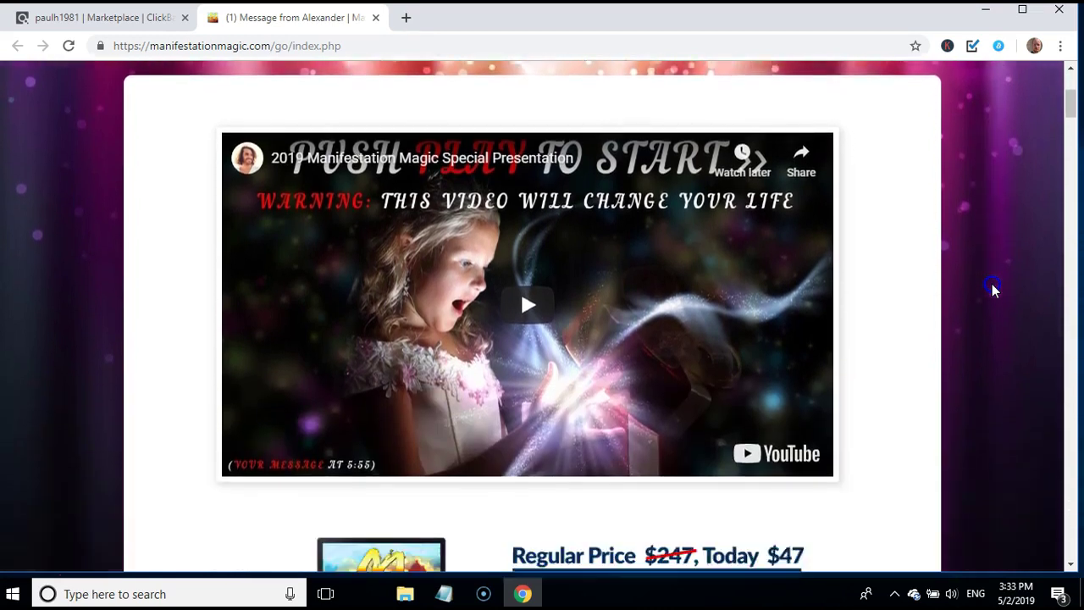
Examine the price offer and the customer reviews on the Manifestation Magic sales page, then return to its headline.
scroll(994, 289, "down", 3)
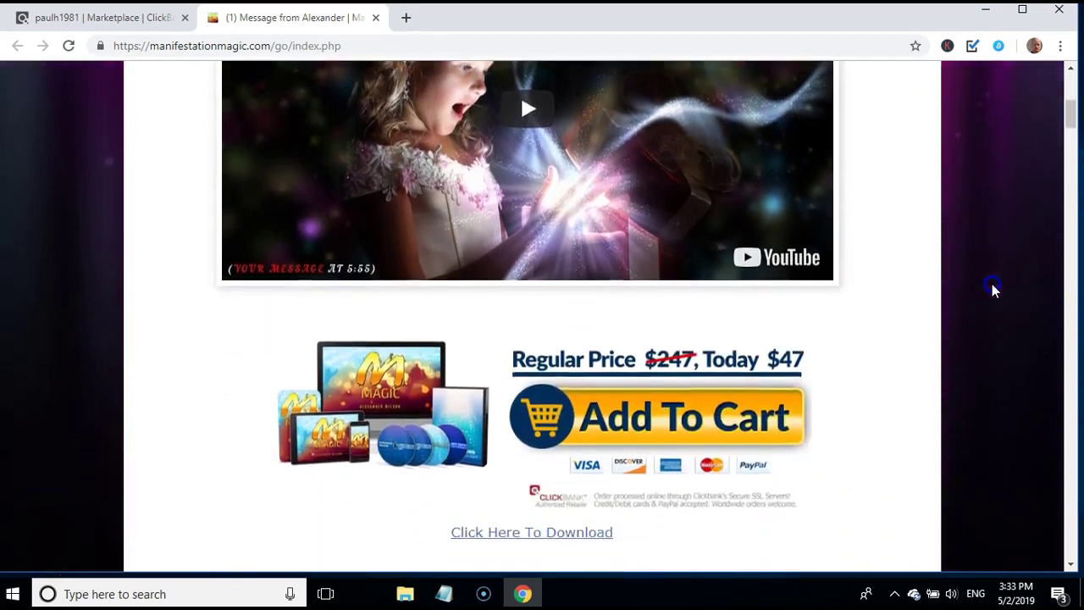
scroll(994, 289, "down", 1)
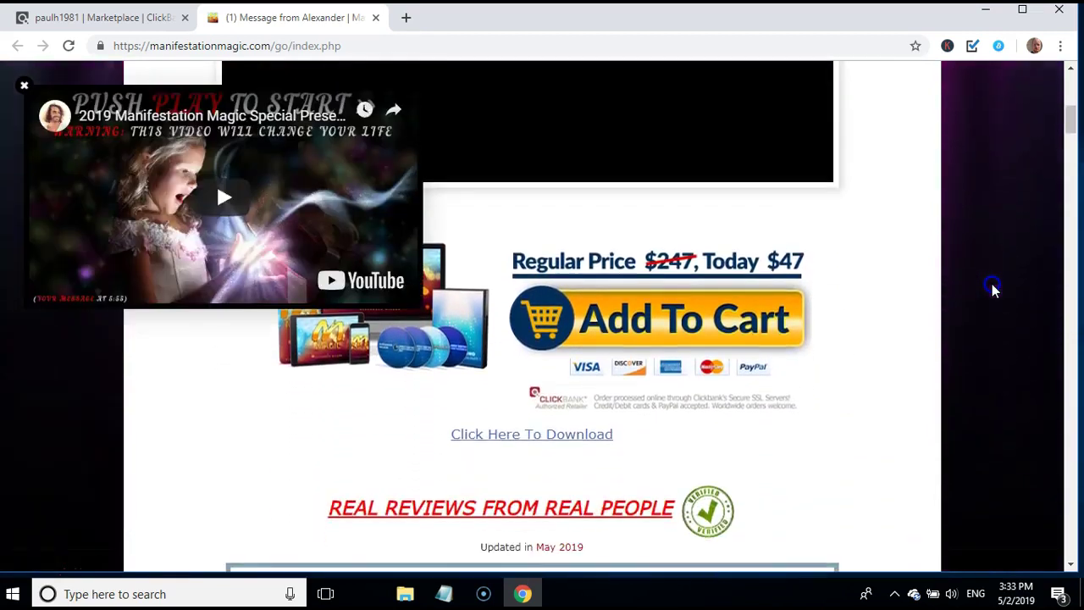
scroll(994, 289, "down", 1)
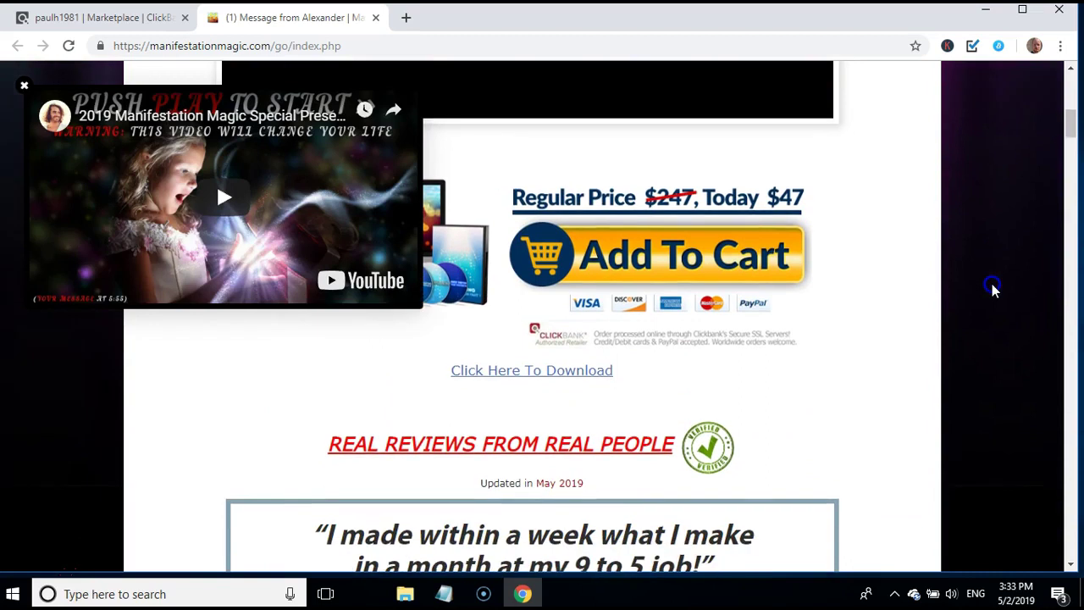
scroll(994, 289, "down", 3)
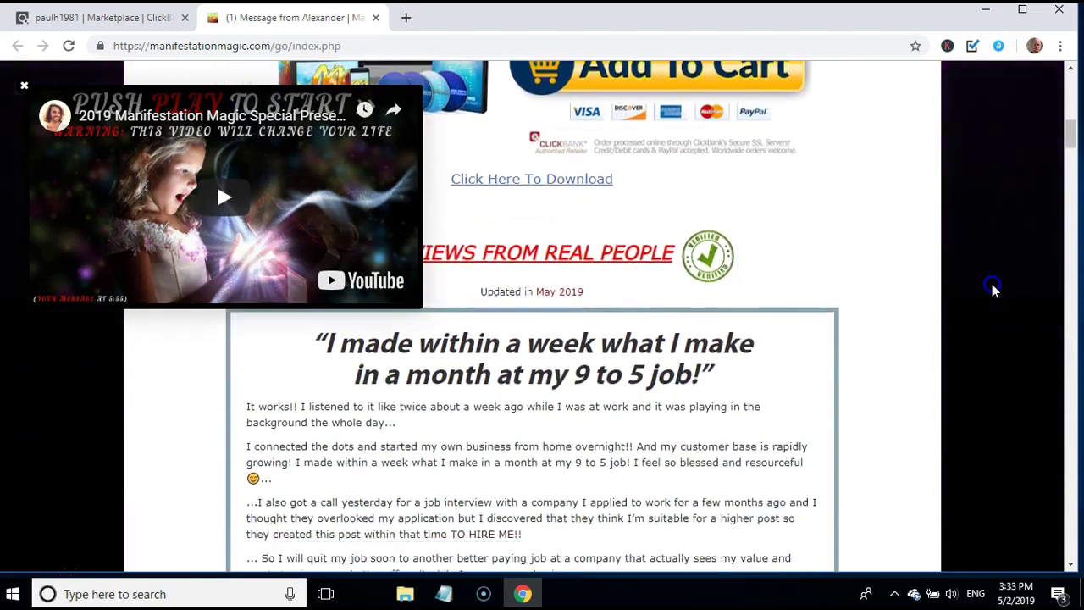
scroll(994, 289, "down", 3)
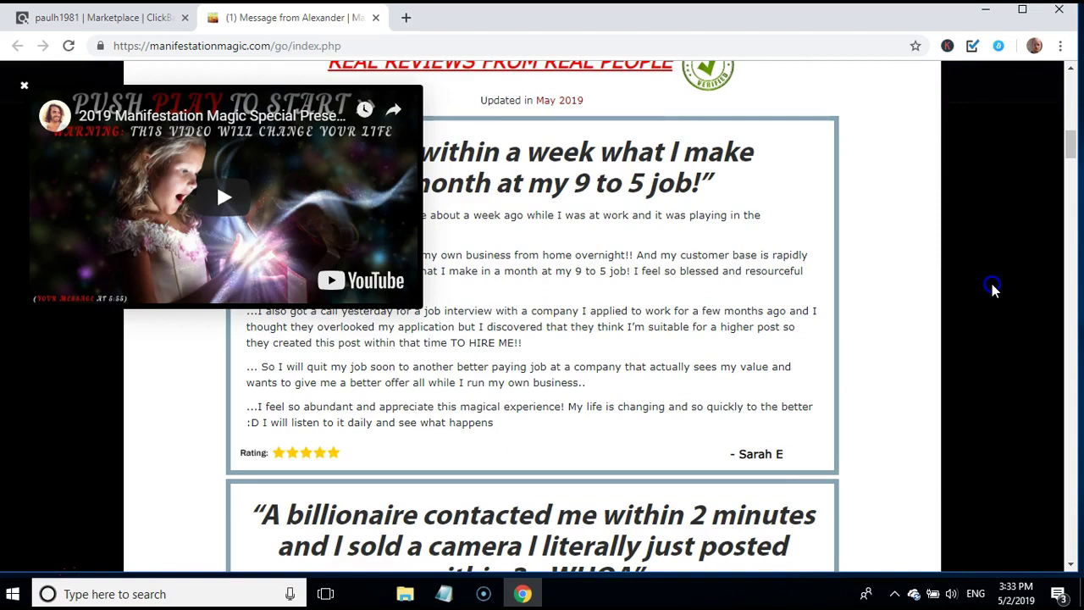
scroll(994, 289, "down", 1)
scroll(994, 290, "down", 5)
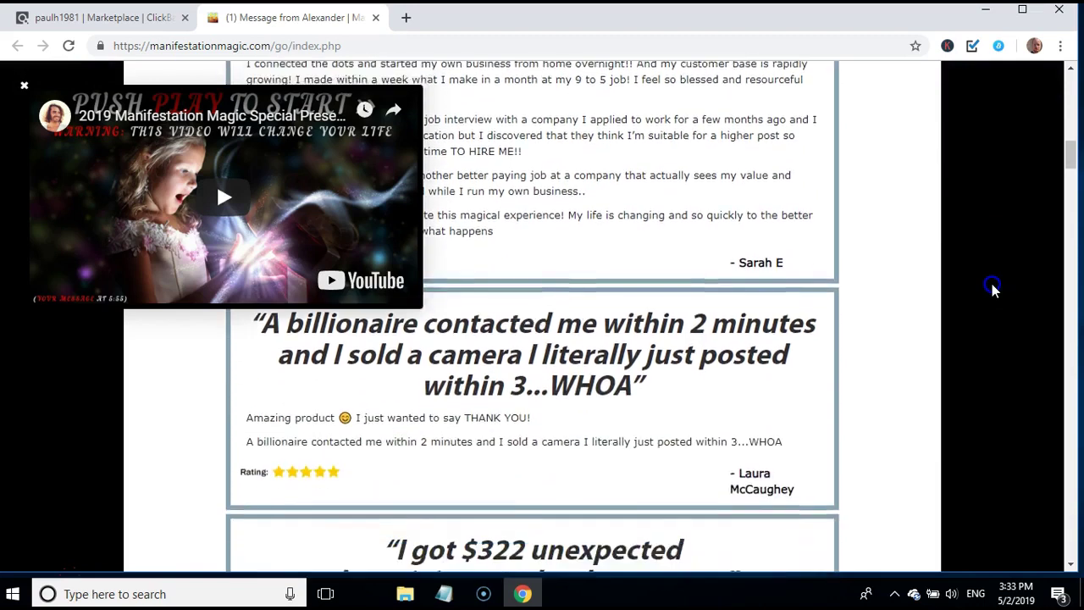
scroll(994, 290, "down", 3)
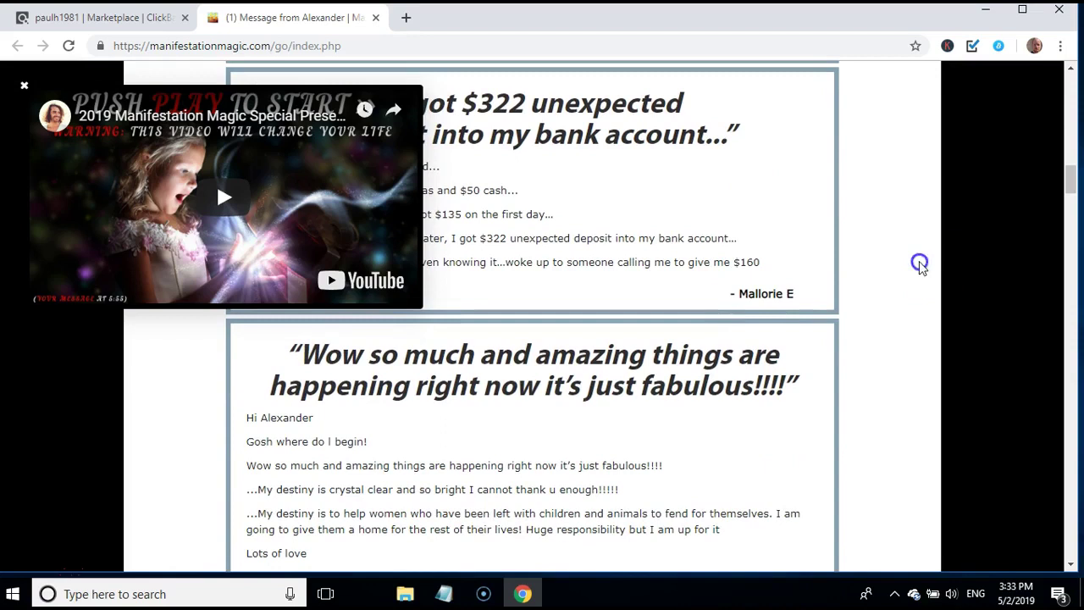
scroll(885, 266, "down", 1)
scroll(886, 269, "down", 10)
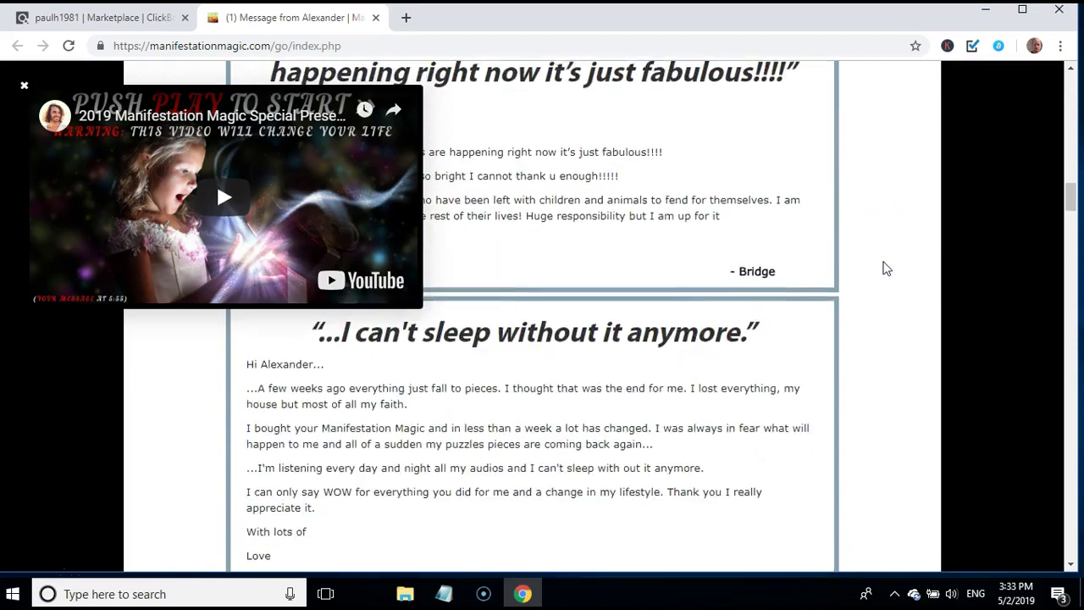
scroll(886, 269, "up", 7)
scroll(885, 269, "up", 20)
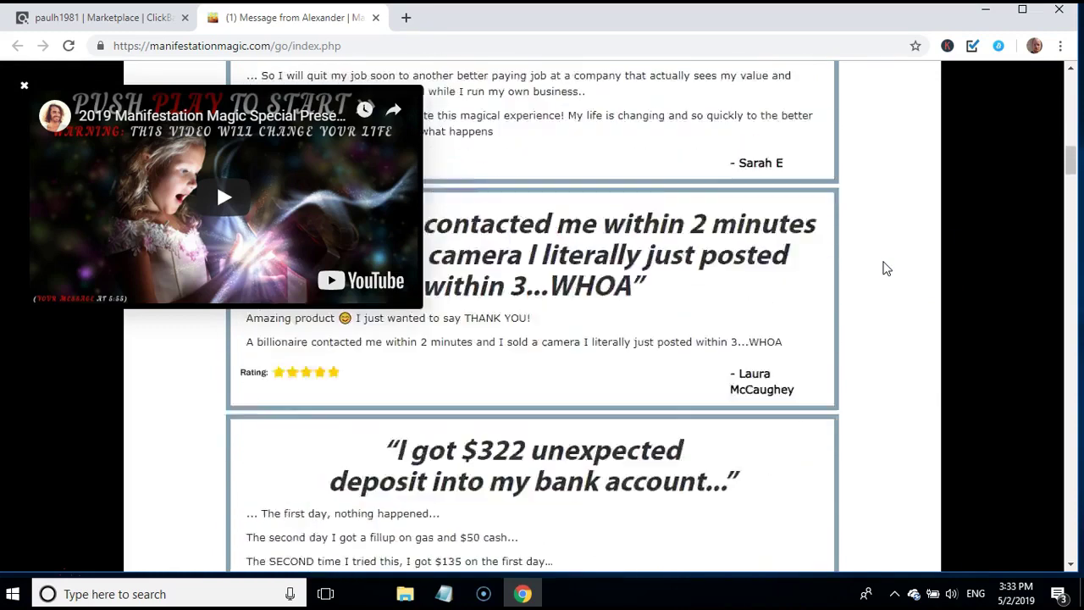
scroll(883, 269, "up", 1)
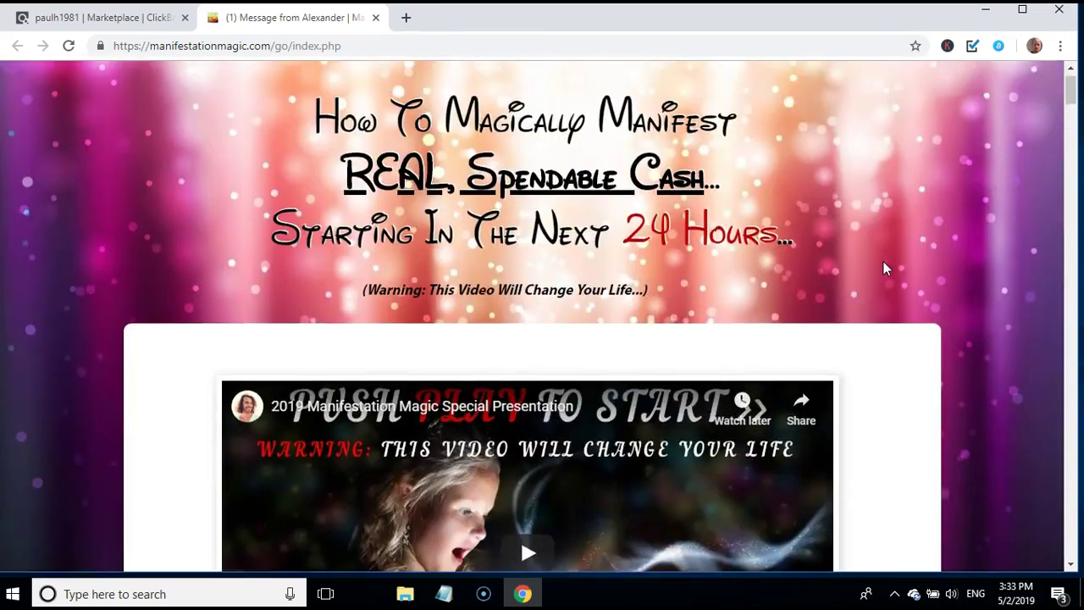
Close the sales page tab, confirm leaving the site, and open the affiliate page link of the Manifestation Magic listing.
left_click(331, 24)
left_click(378, 19)
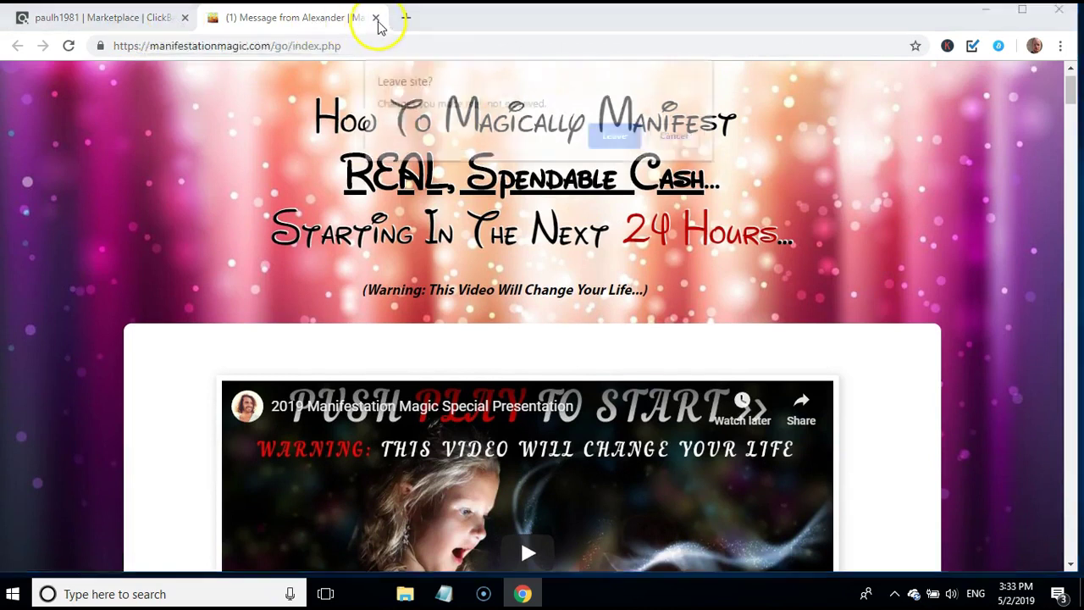
left_click(613, 142)
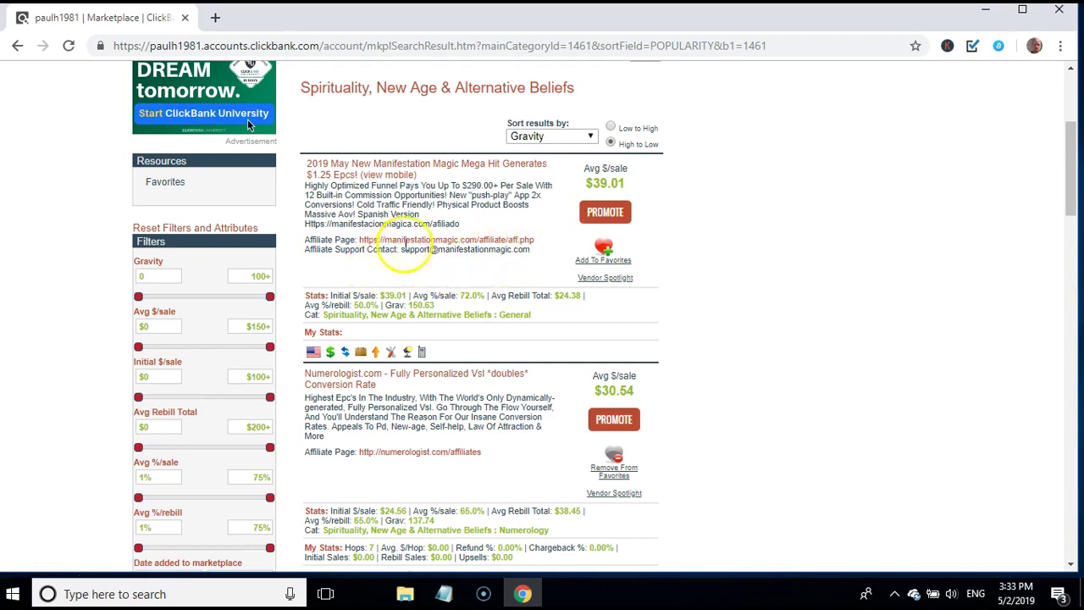
left_click(417, 241)
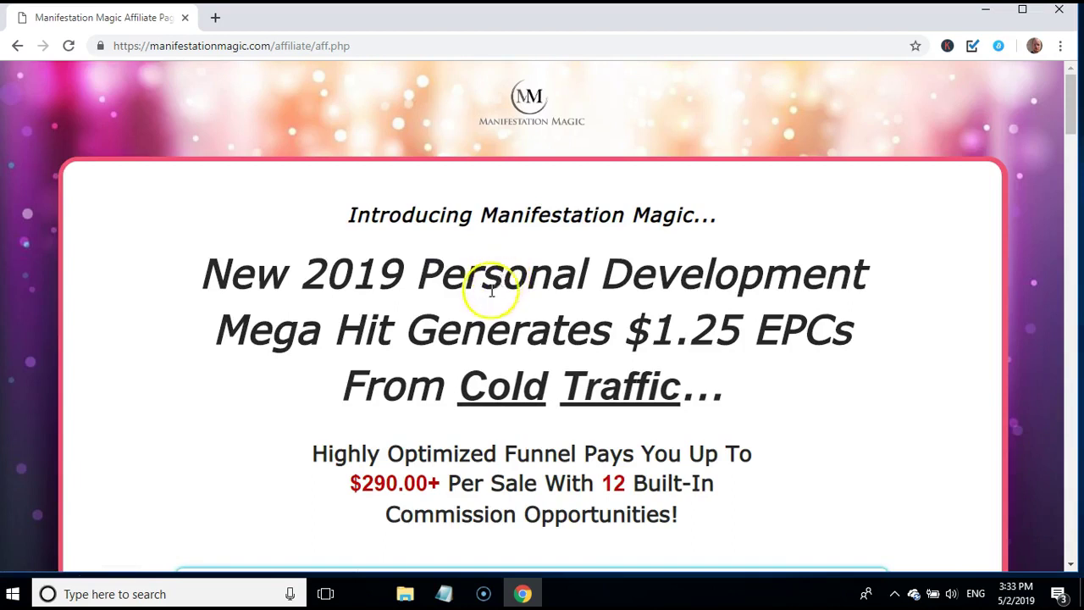
Read the affiliate page's headline and its list of commission, funnel and affiliate tool benefits.
scroll(472, 316, "down", 2)
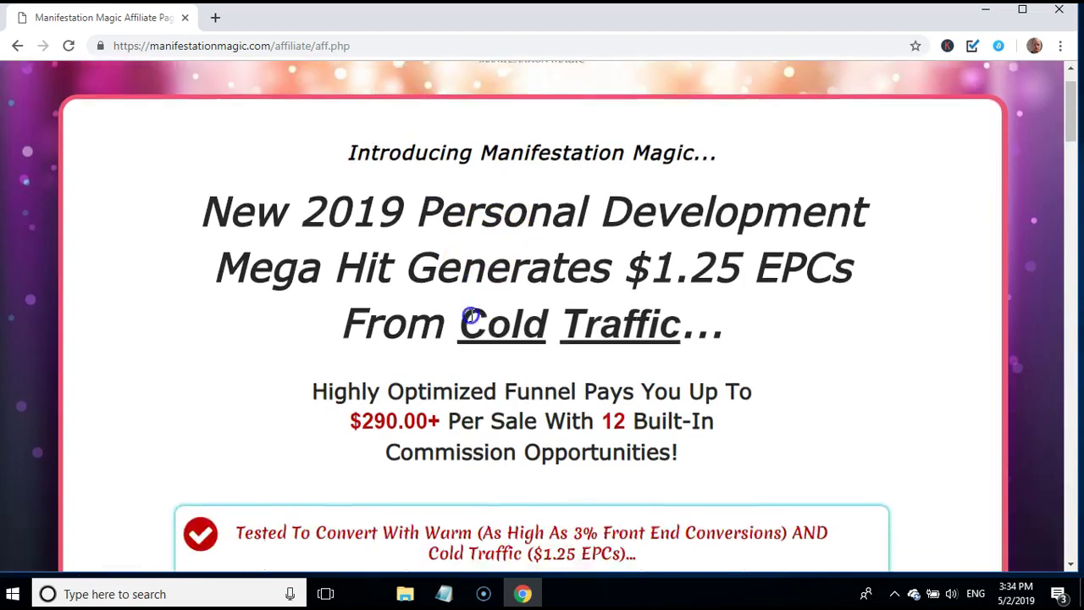
scroll(471, 315, "down", 1)
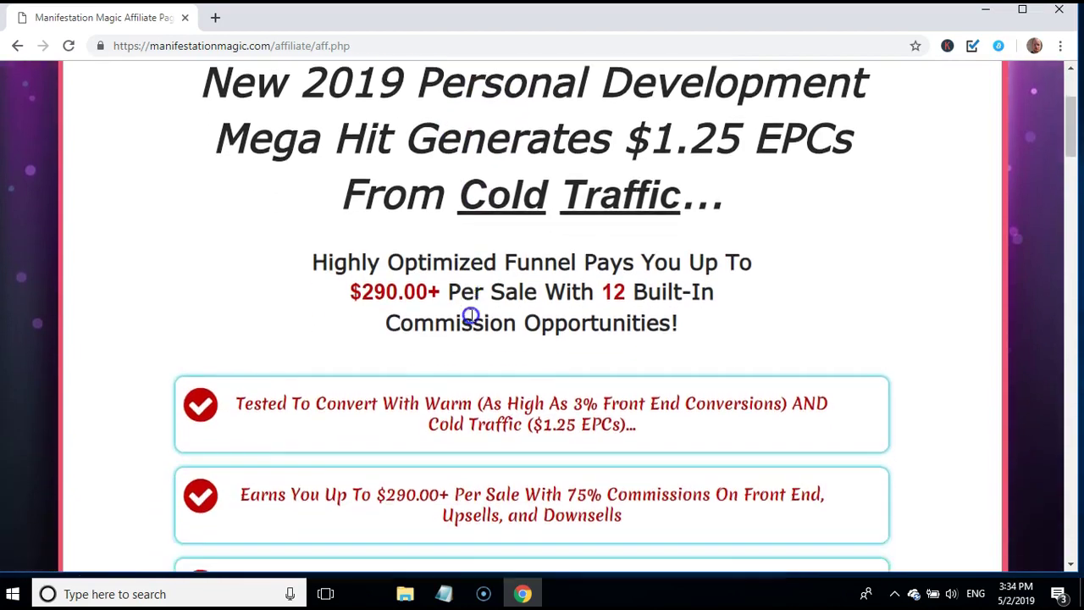
scroll(471, 315, "up", 1)
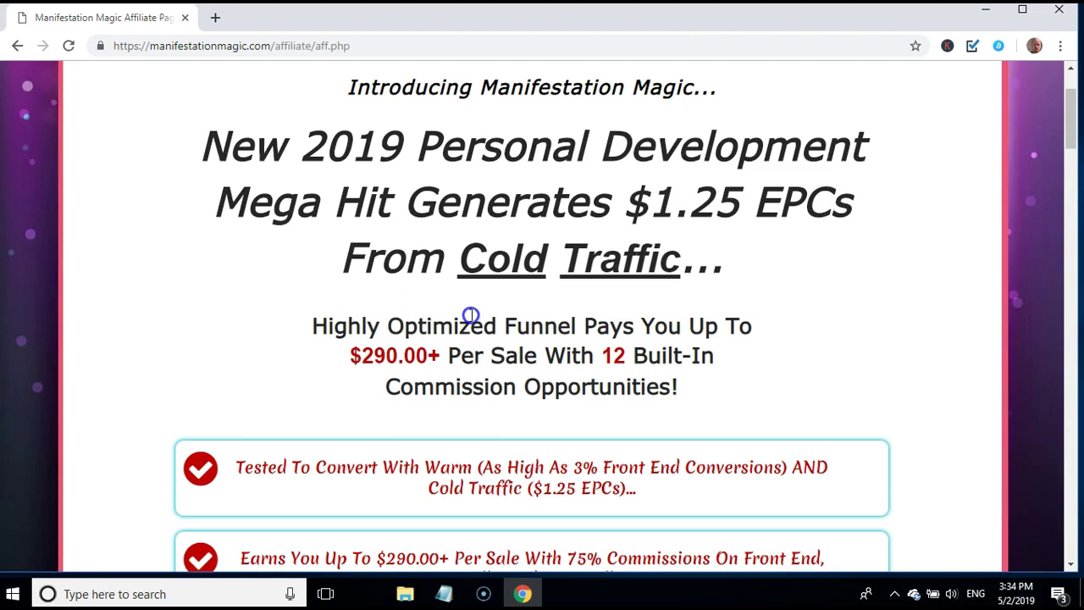
scroll(471, 315, "down", 4)
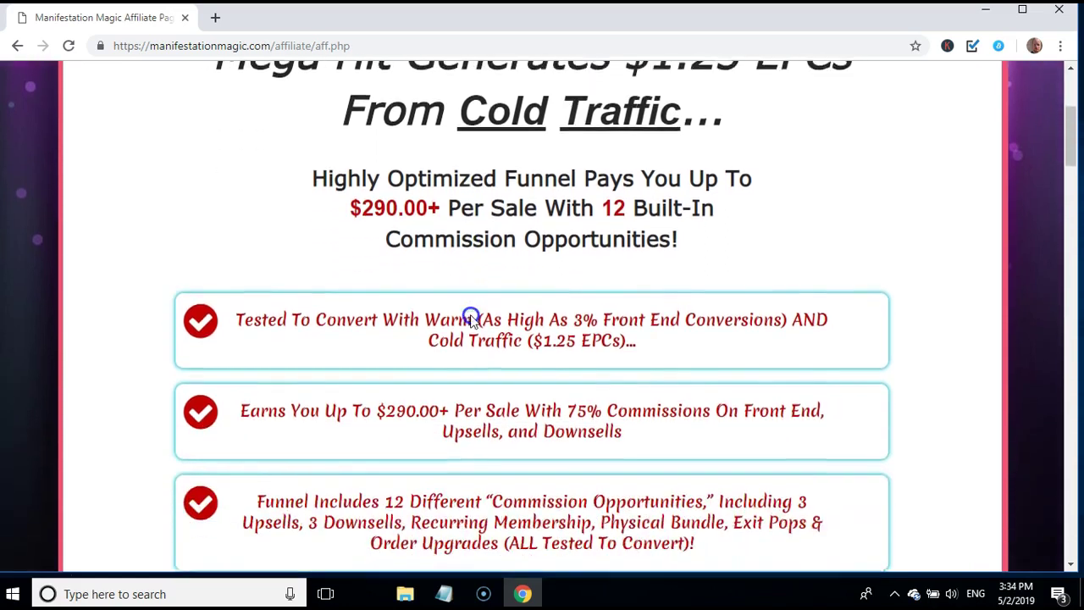
scroll(471, 315, "down", 2)
scroll(471, 315, "up", 3)
scroll(471, 316, "down", 1)
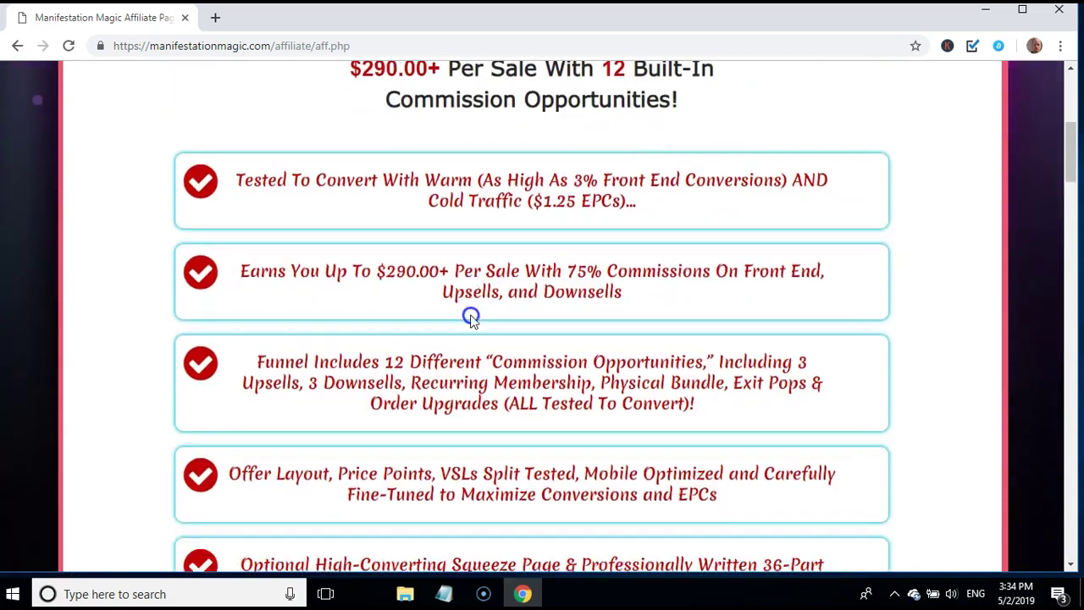
scroll(471, 317, "down", 2)
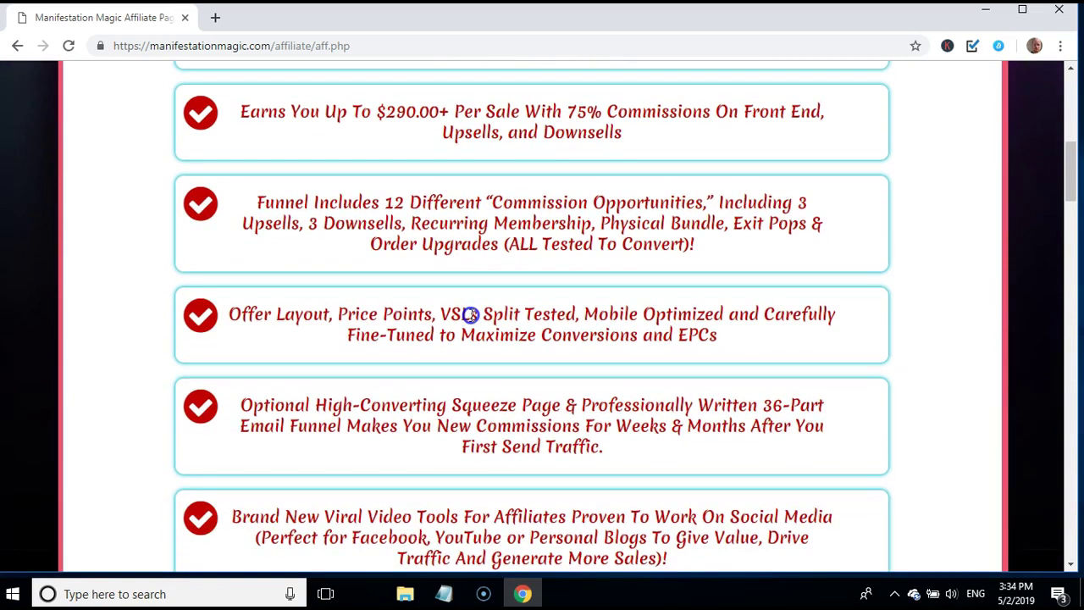
scroll(471, 315, "down", 4)
scroll(471, 317, "down", 5)
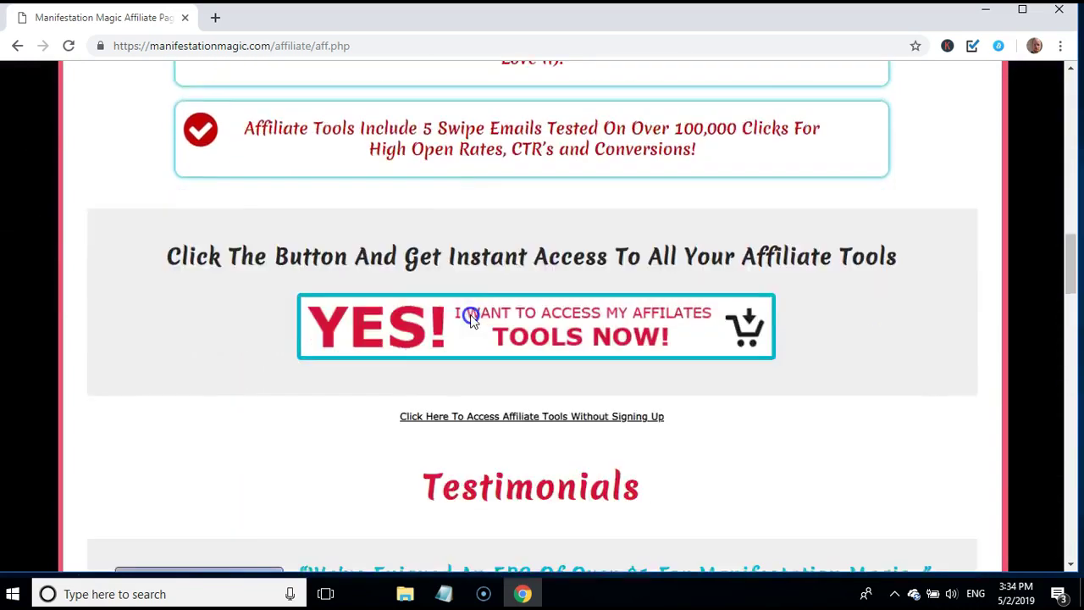
Read the affiliate testimonials about earnings, then return to the affiliate tools access offer.
scroll(471, 317, "down", 3)
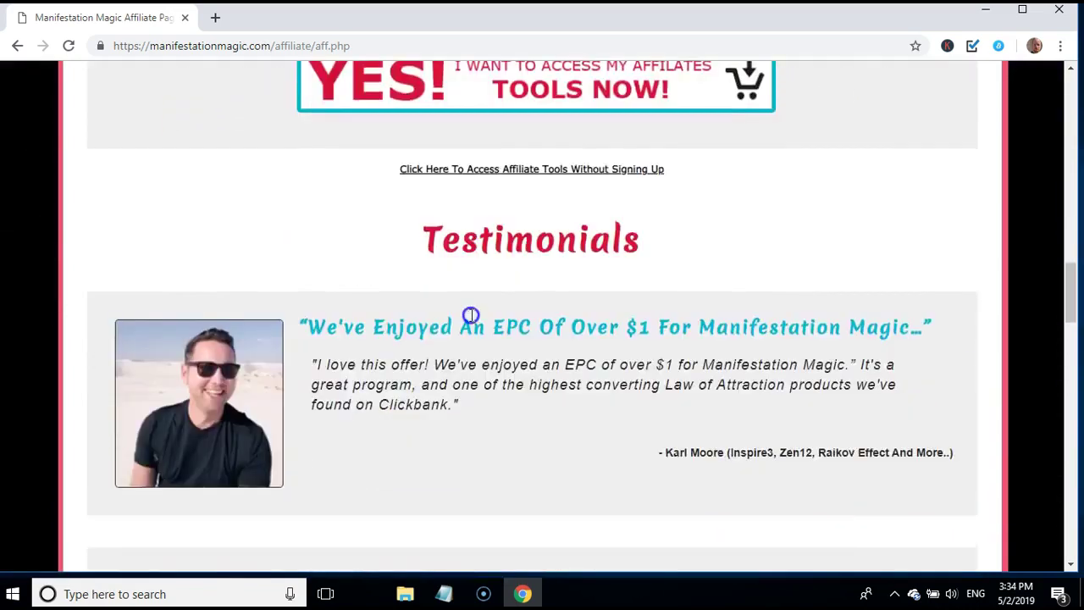
scroll(471, 316, "down", 5)
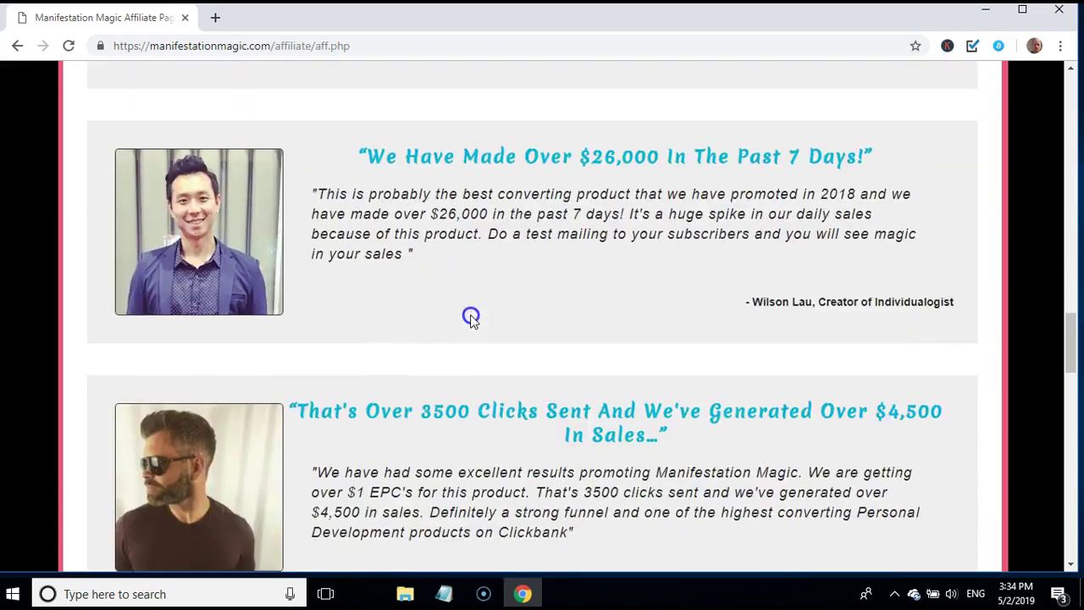
scroll(471, 317, "up", 1)
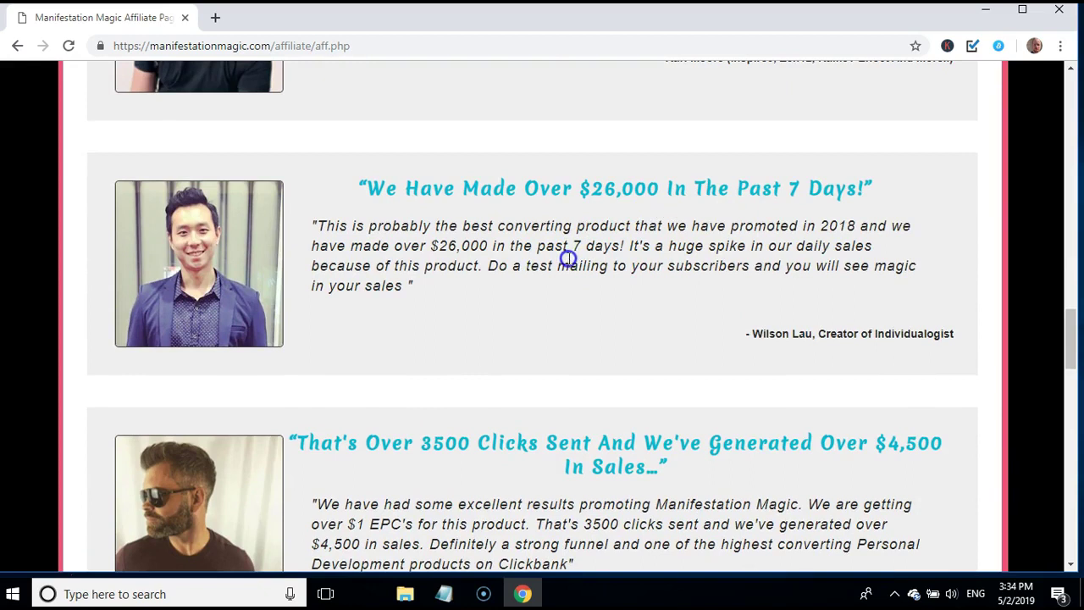
scroll(568, 258, "down", 3)
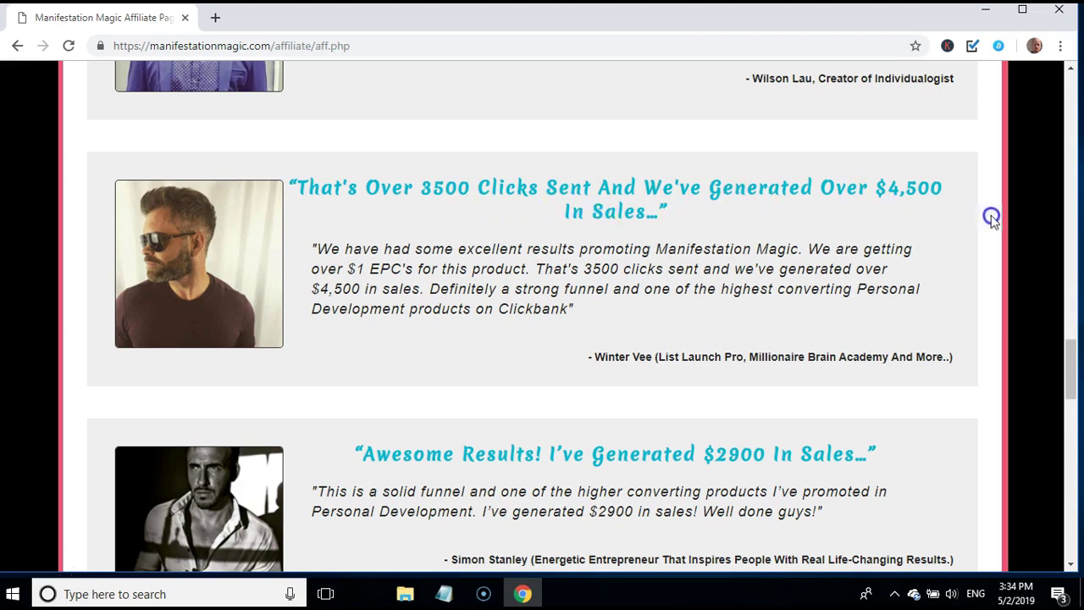
scroll(778, 258, "down", 1)
scroll(778, 258, "down", 4)
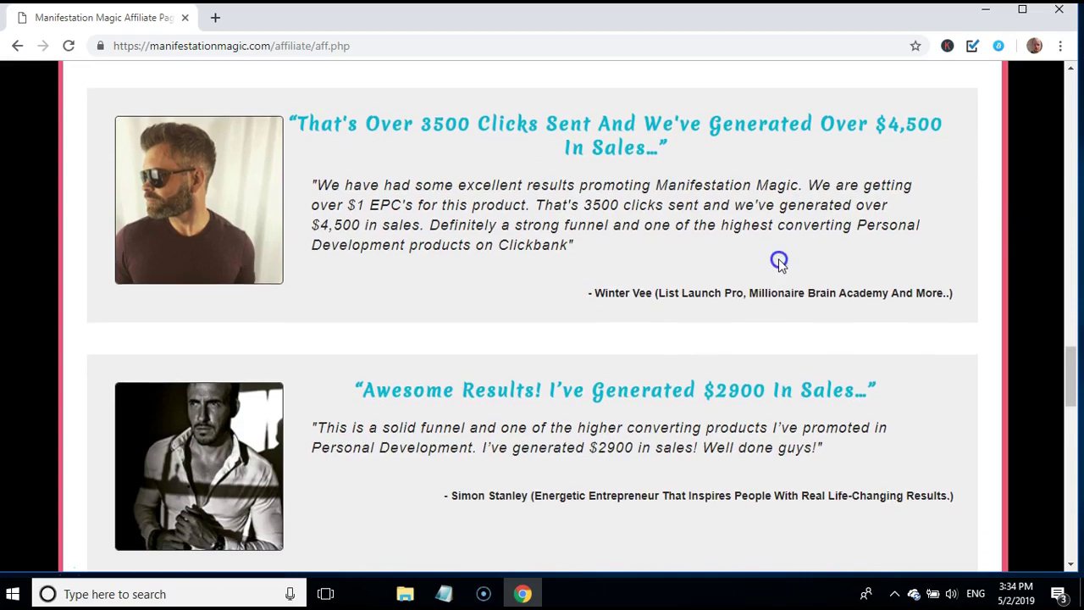
scroll(778, 260, "up", 8)
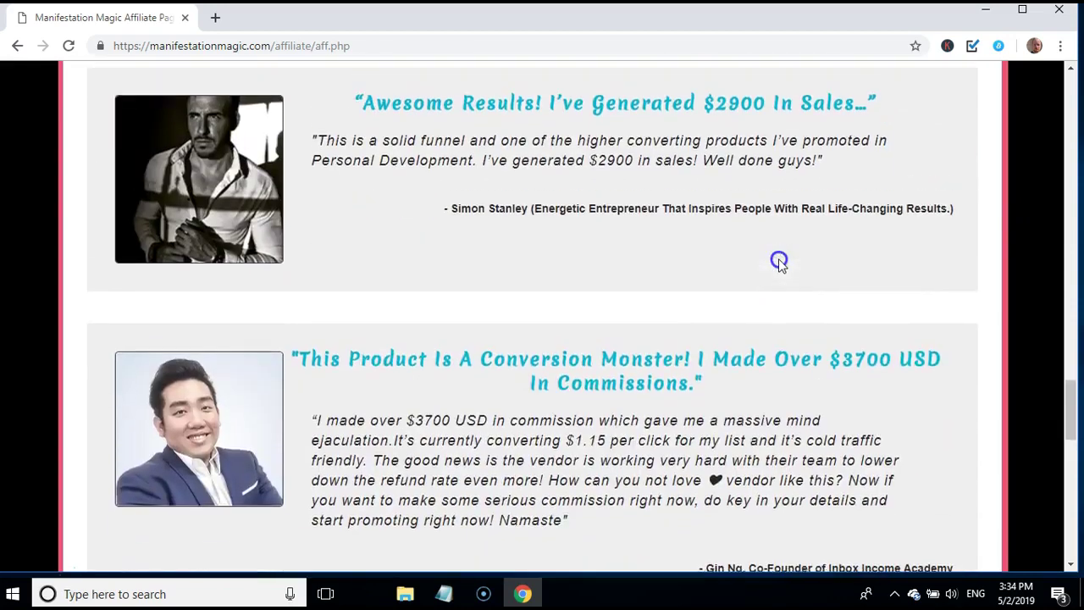
scroll(778, 260, "up", 7)
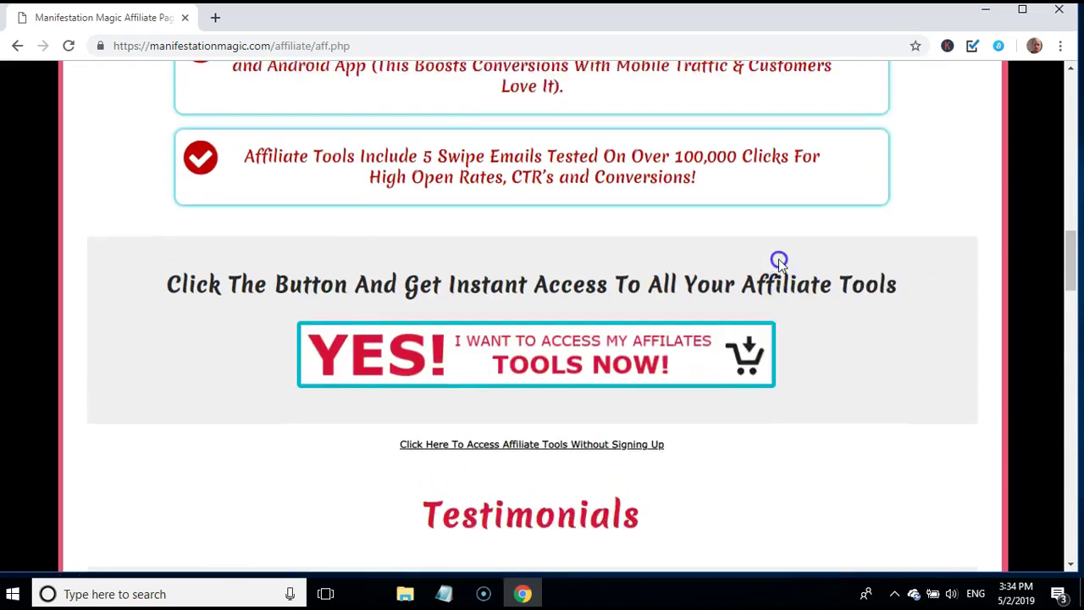
Request affiliate tools access by submitting the form with the affiliate's full name, e-mail and ClickBank ID, and complete the human verification.
left_click(513, 349)
left_click(505, 290)
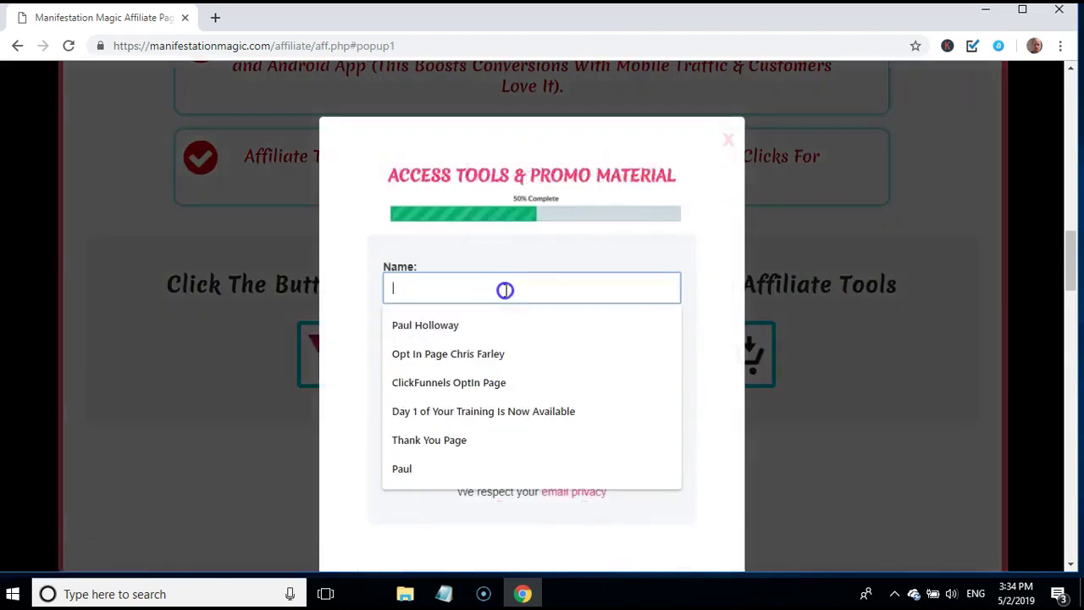
left_click(458, 322)
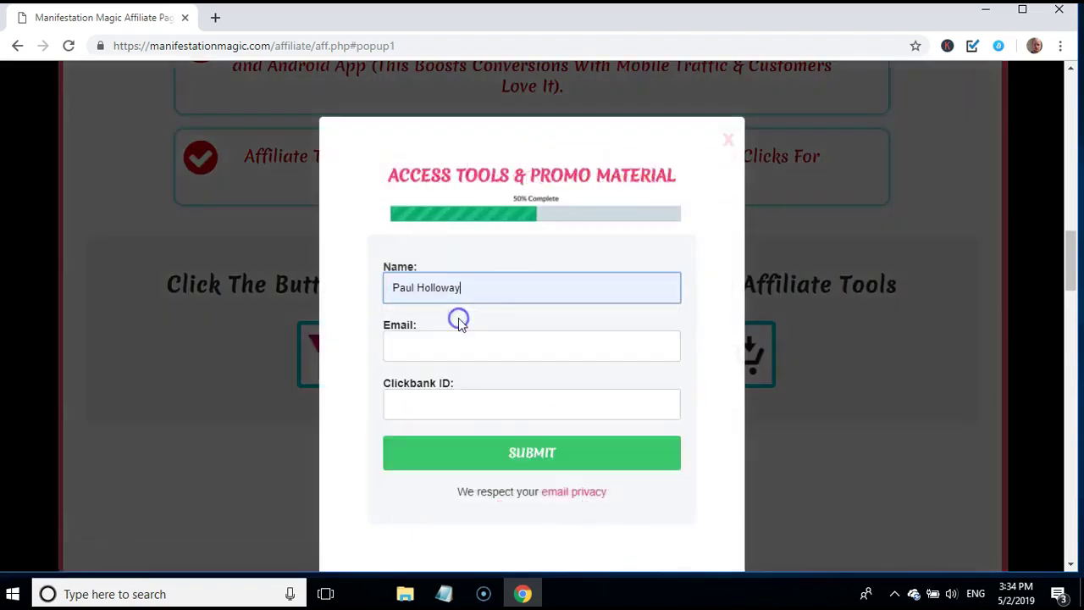
left_click(428, 345)
left_click(413, 394)
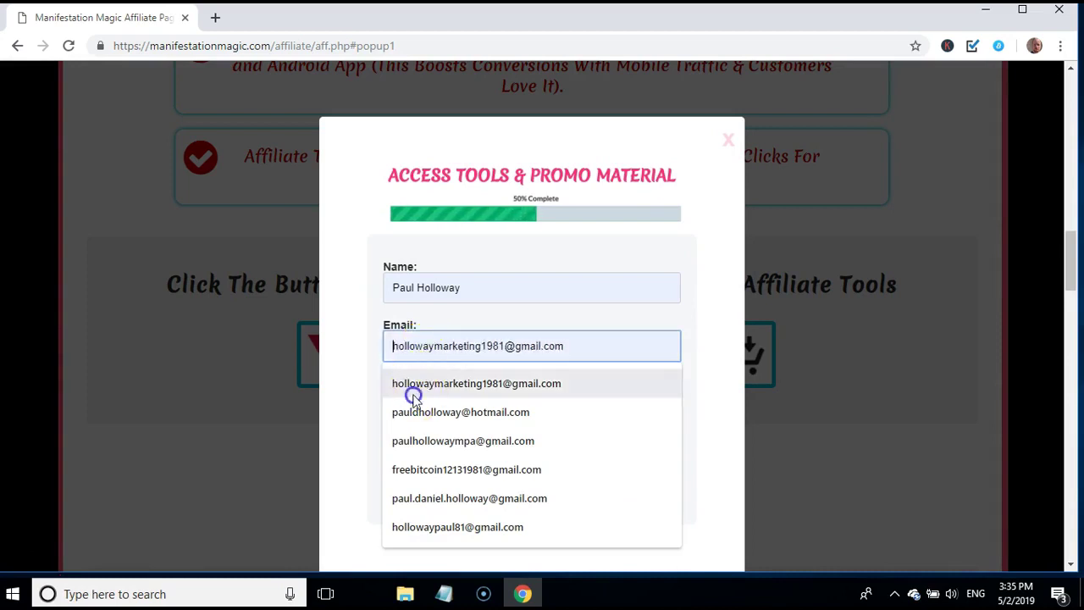
left_click(416, 398)
left_click(403, 447)
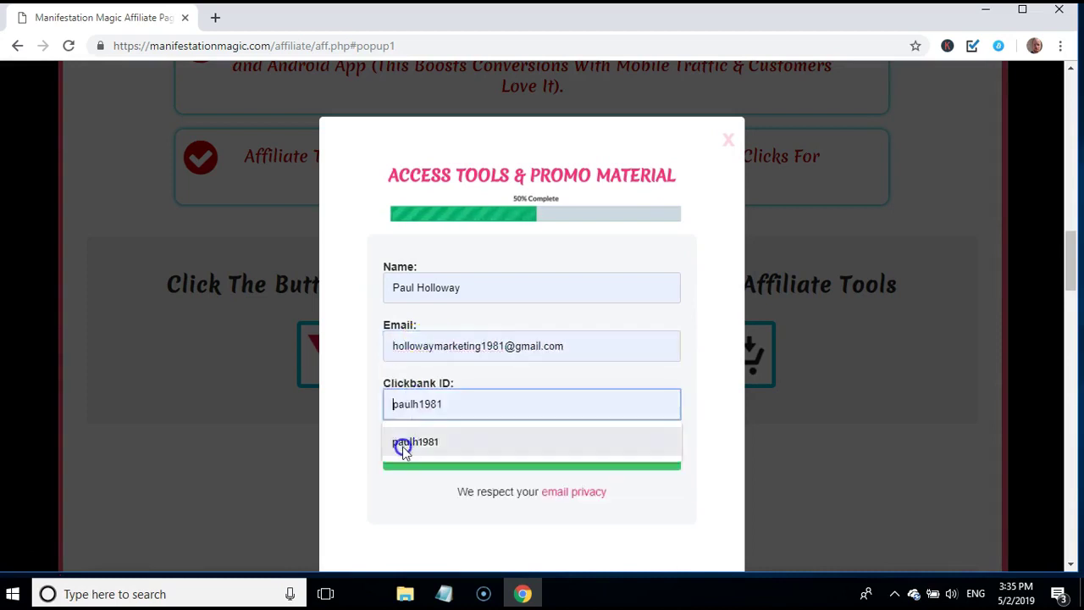
left_click(546, 460)
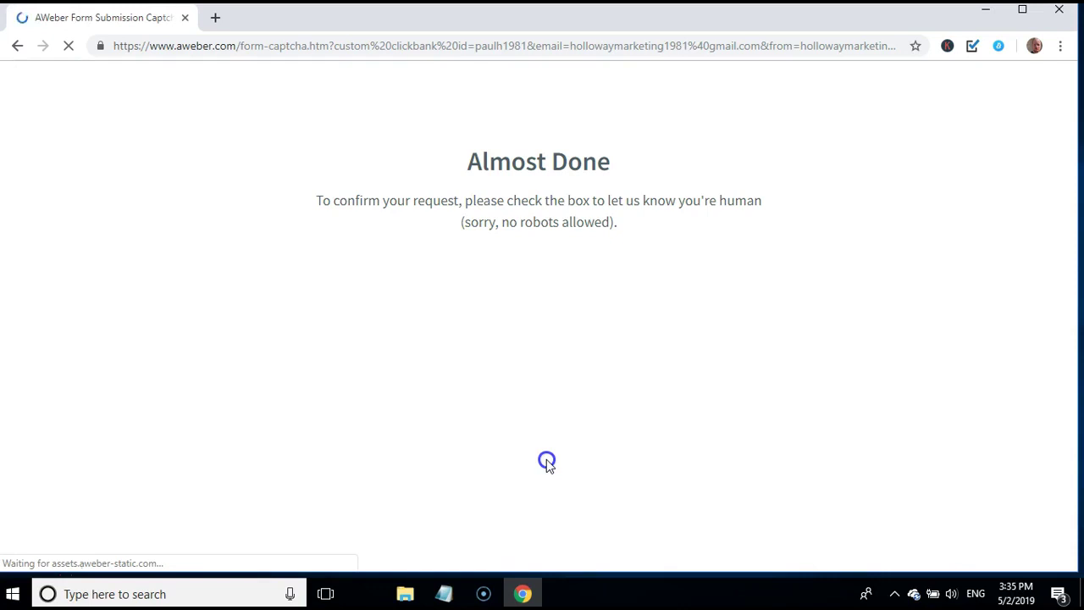
left_click(438, 280)
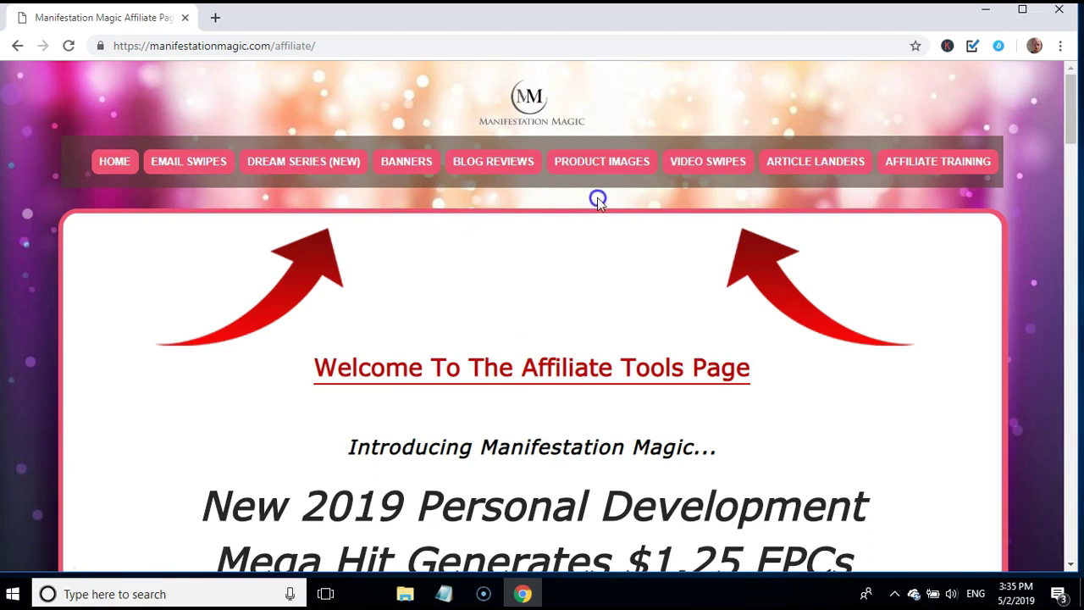
Open the Manifestation Magic video swipes page and examine the product videos with their embed codes and download options.
left_click(702, 165)
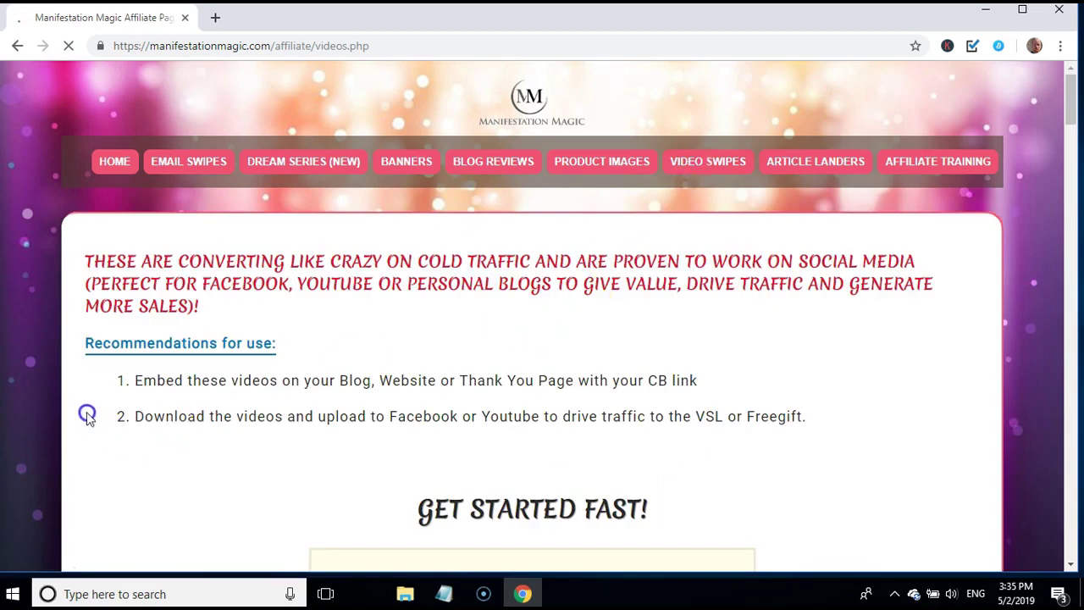
scroll(590, 342, "down", 3)
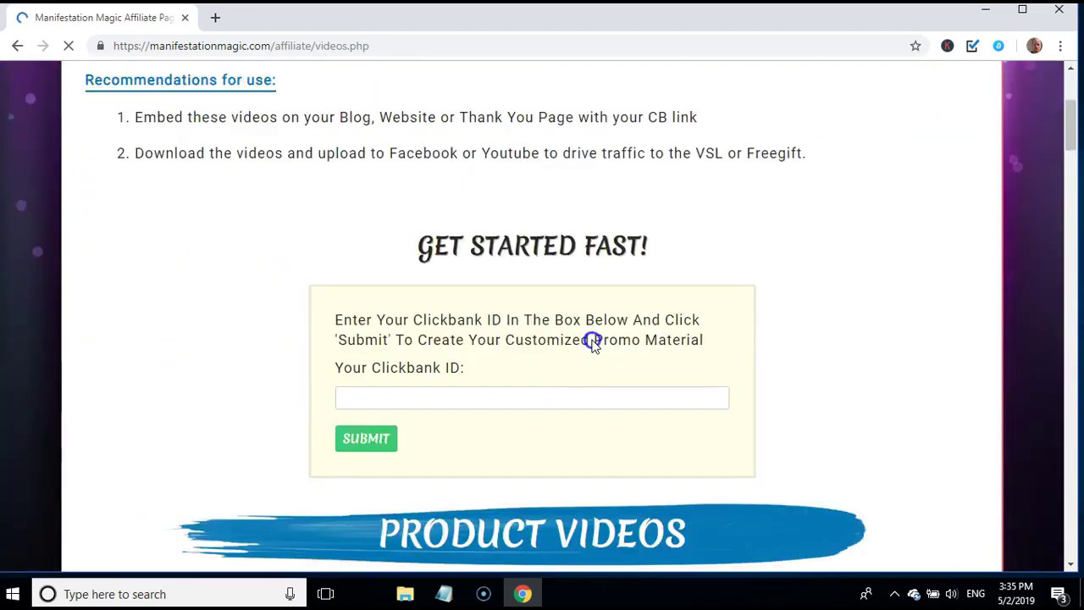
scroll(592, 342, "down", 7)
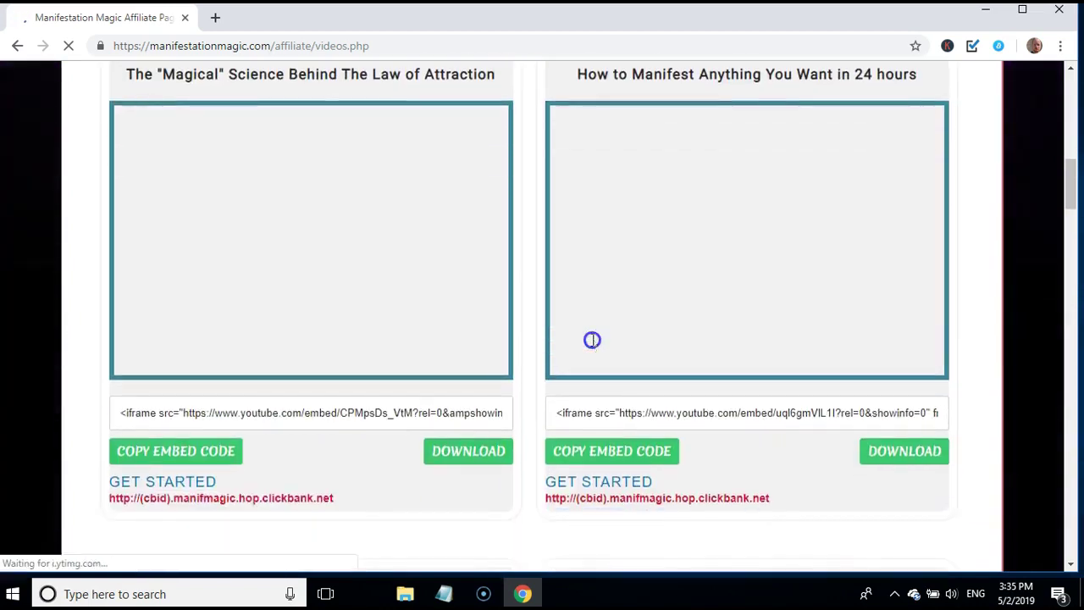
scroll(592, 340, "down", 2)
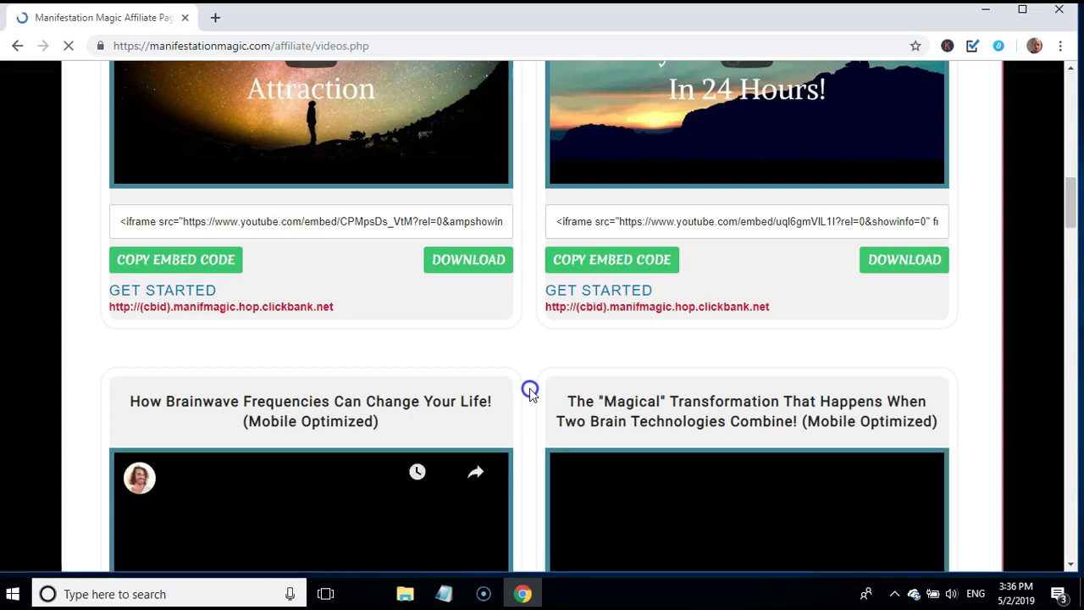
scroll(529, 392, "down", 3)
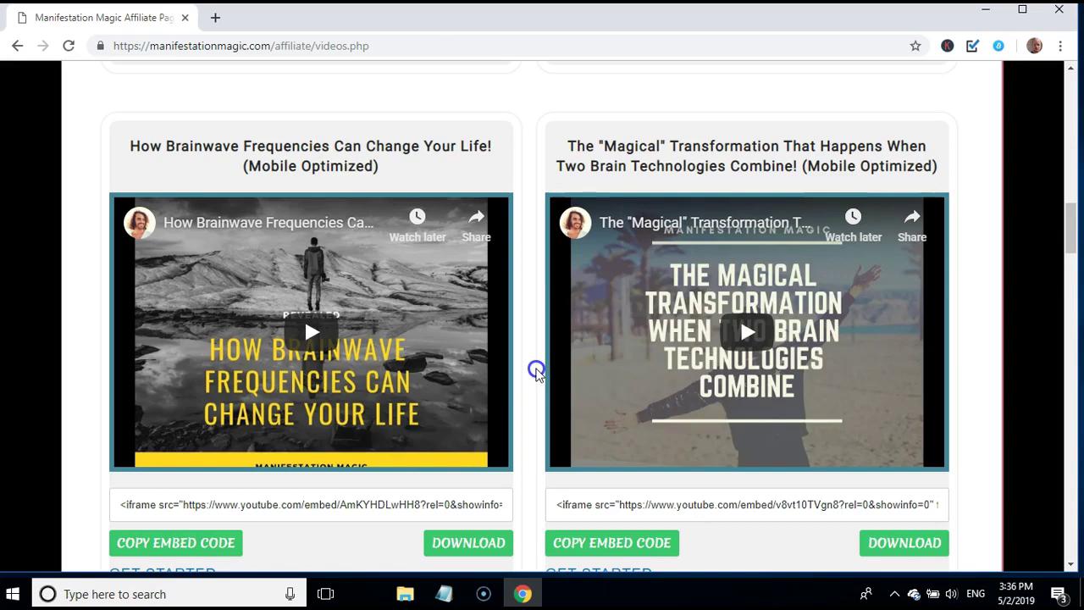
scroll(536, 373, "down", 3)
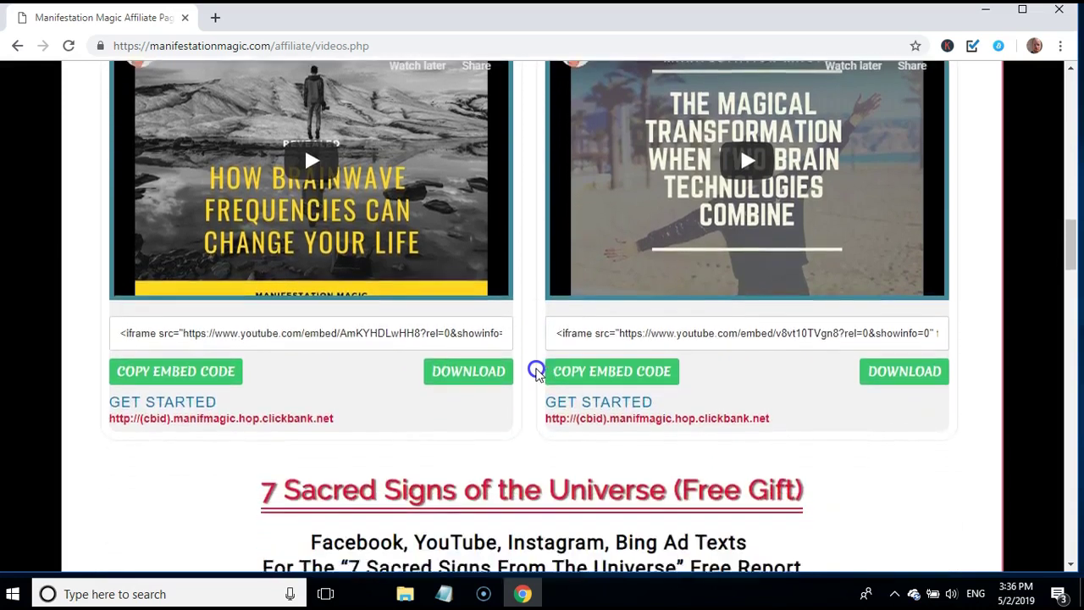
scroll(536, 373, "down", 2)
scroll(537, 373, "up", 5)
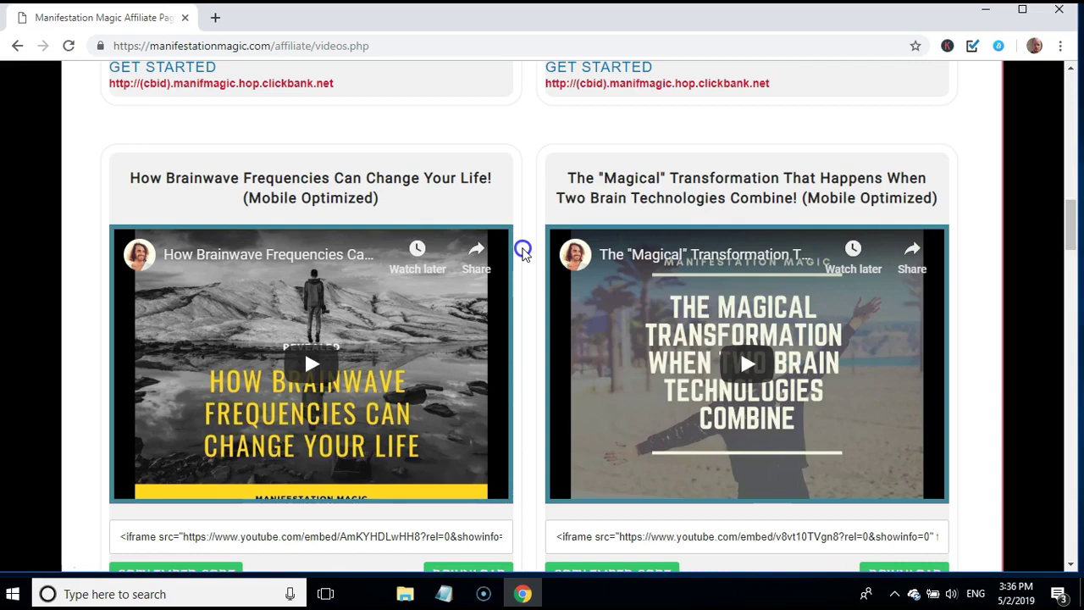
scroll(523, 250, "up", 3)
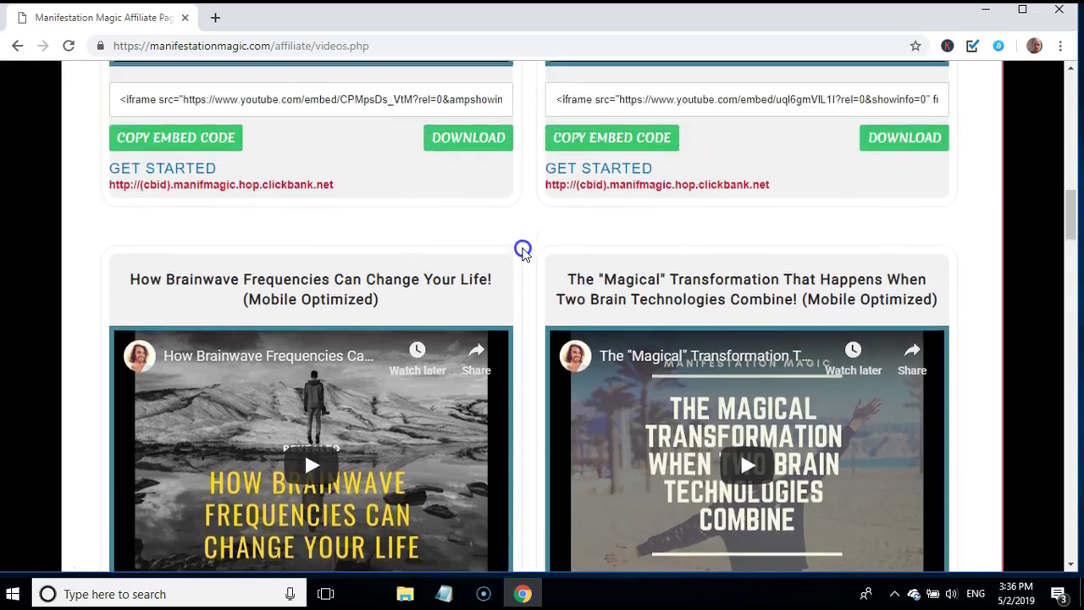
scroll(523, 250, "up", 5)
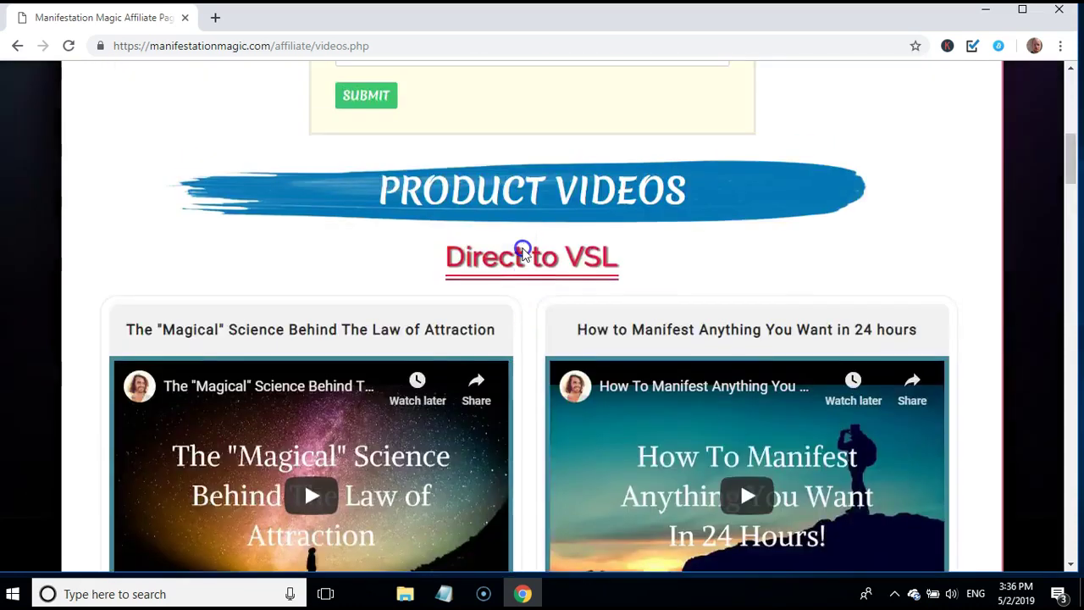
scroll(523, 250, "up", 4)
scroll(523, 249, "up", 3)
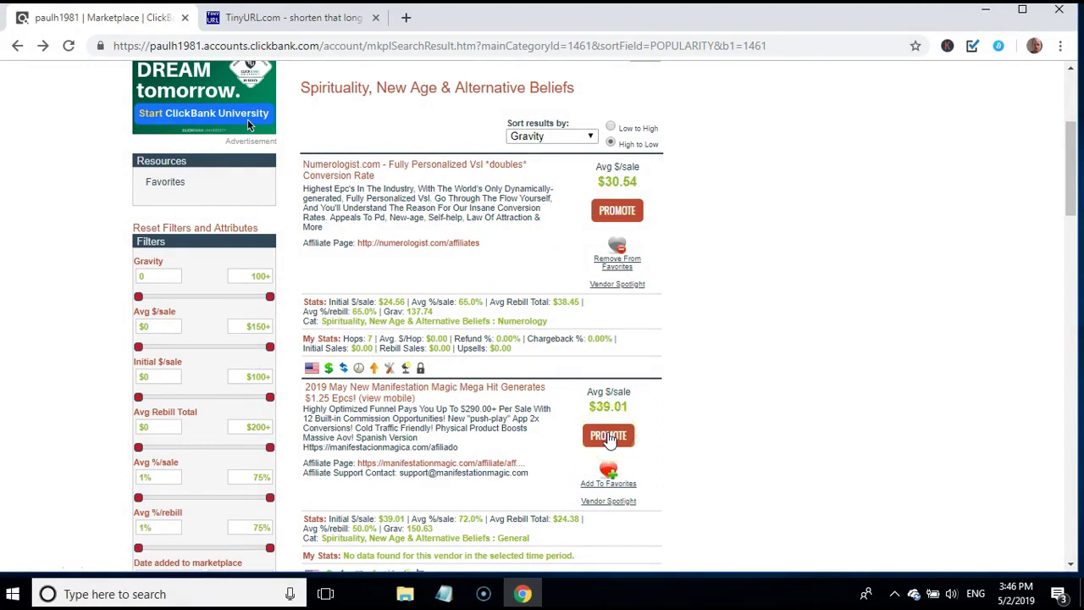
Generate a Manifestation Magic HopLink with the tracking ID CFVSL, copy it, and close the HopLink Generator.
left_click(608, 437)
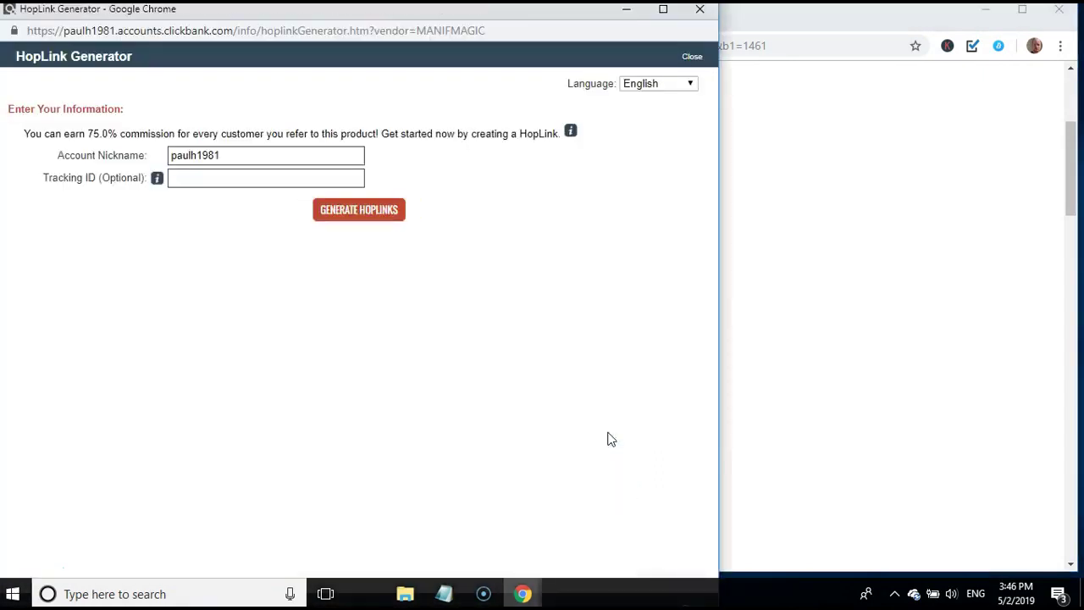
left_click(224, 178)
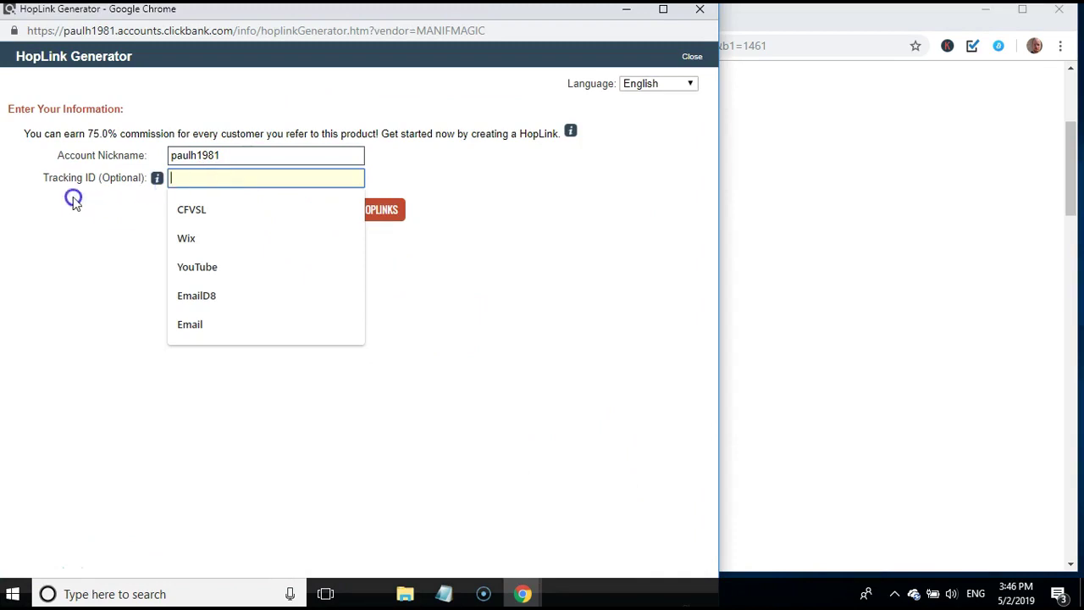
left_click(185, 211)
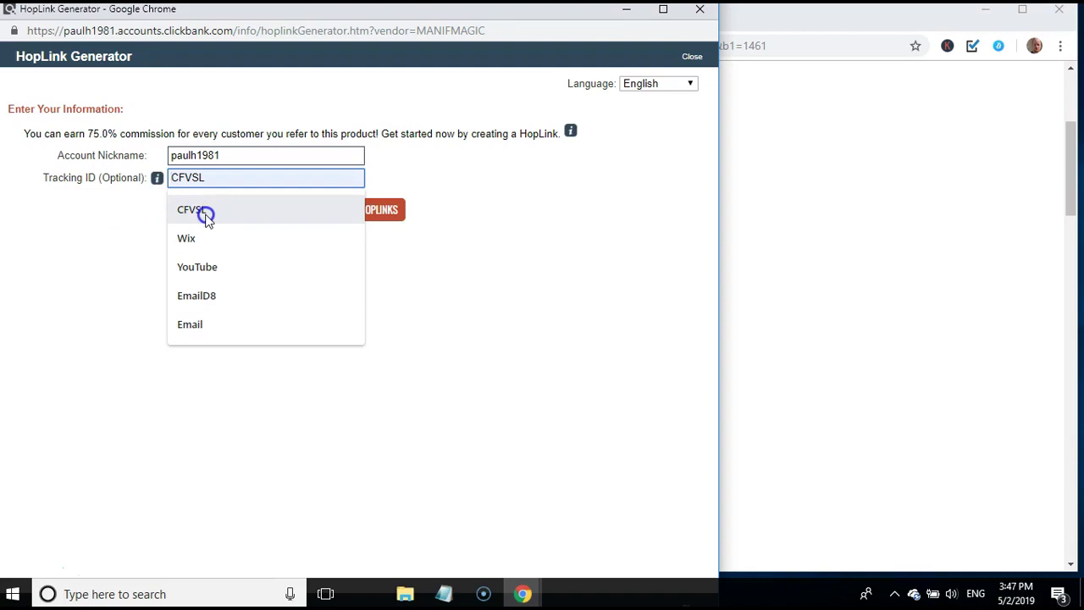
left_click(206, 218)
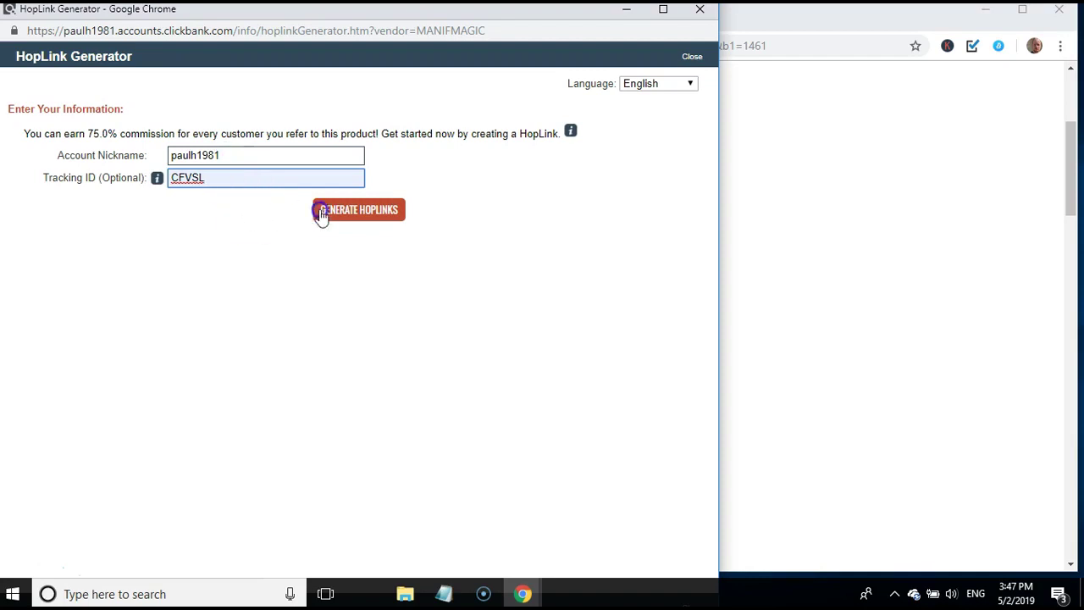
left_click(357, 212)
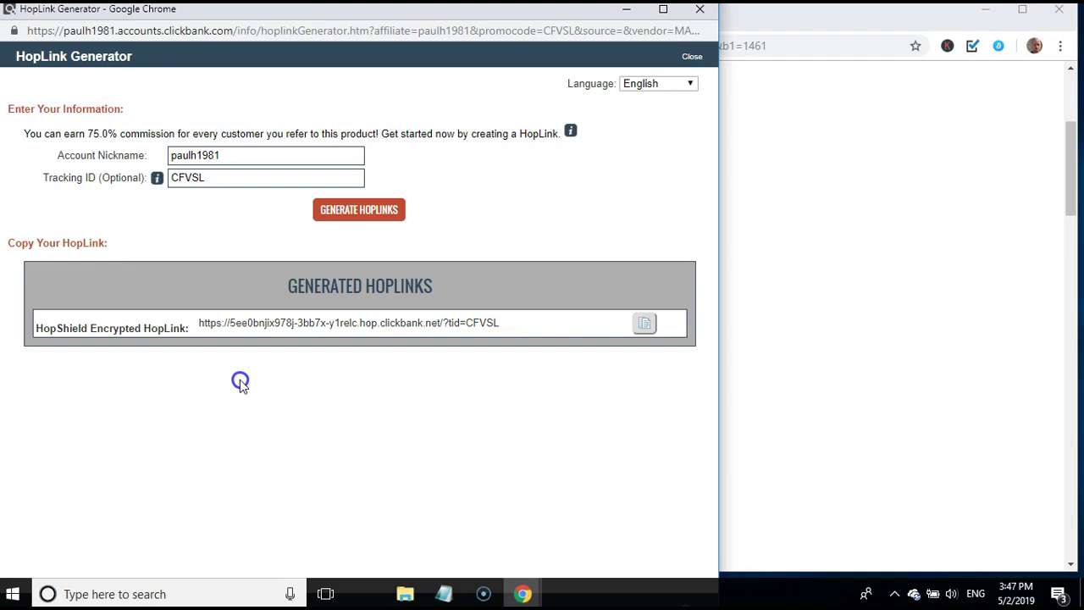
left_click(646, 325)
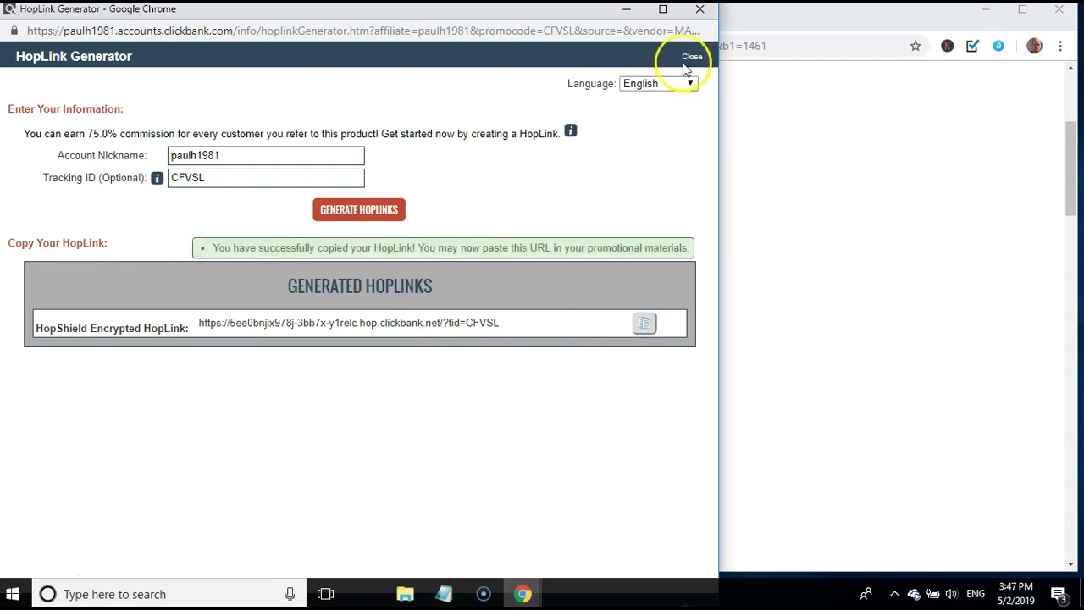
left_click(701, 10)
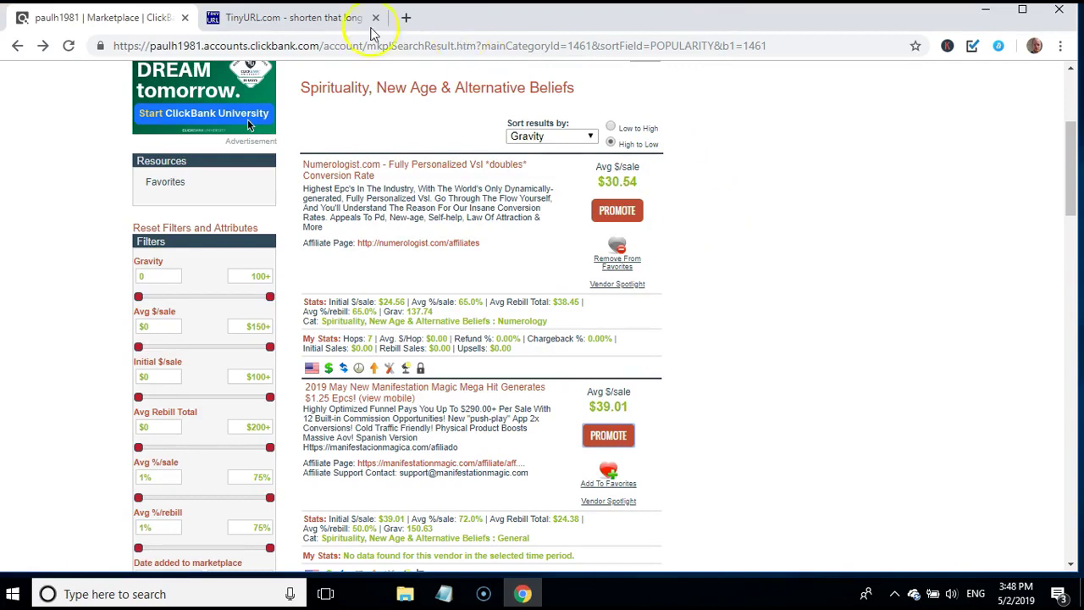
Shorten the copied HopLink with TinyURL, copy the short link, and close the TinyURL page.
left_click(317, 25)
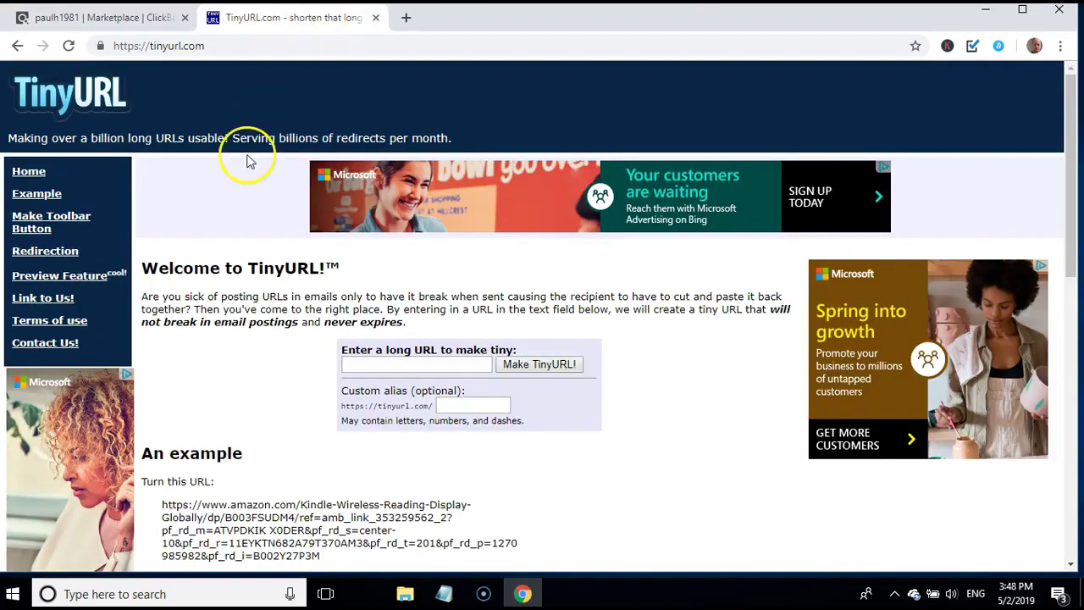
left_click(356, 364)
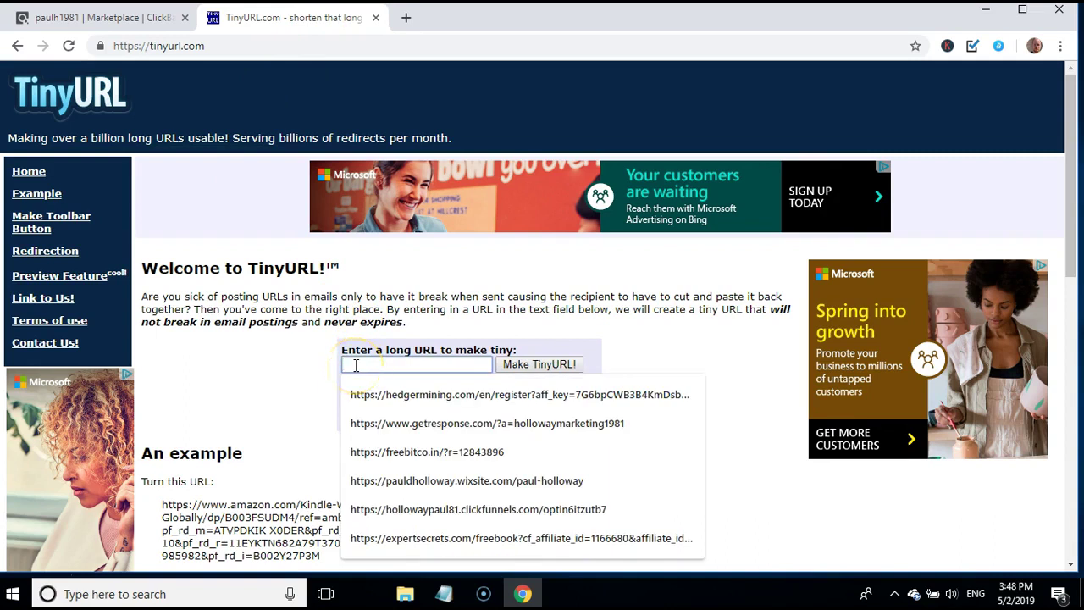
key("ctrl+v")
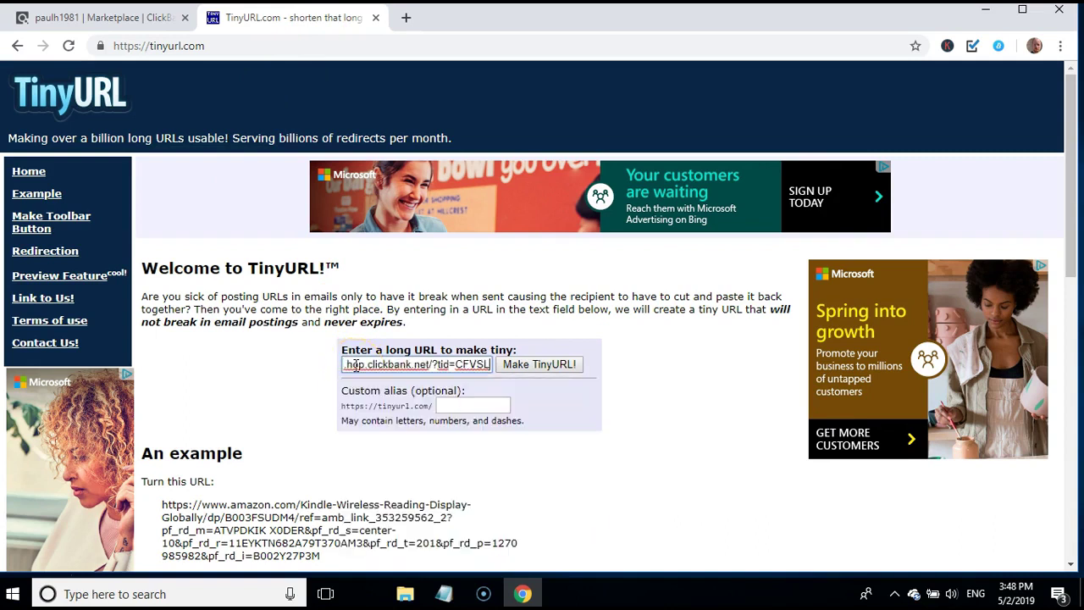
left_click(552, 410)
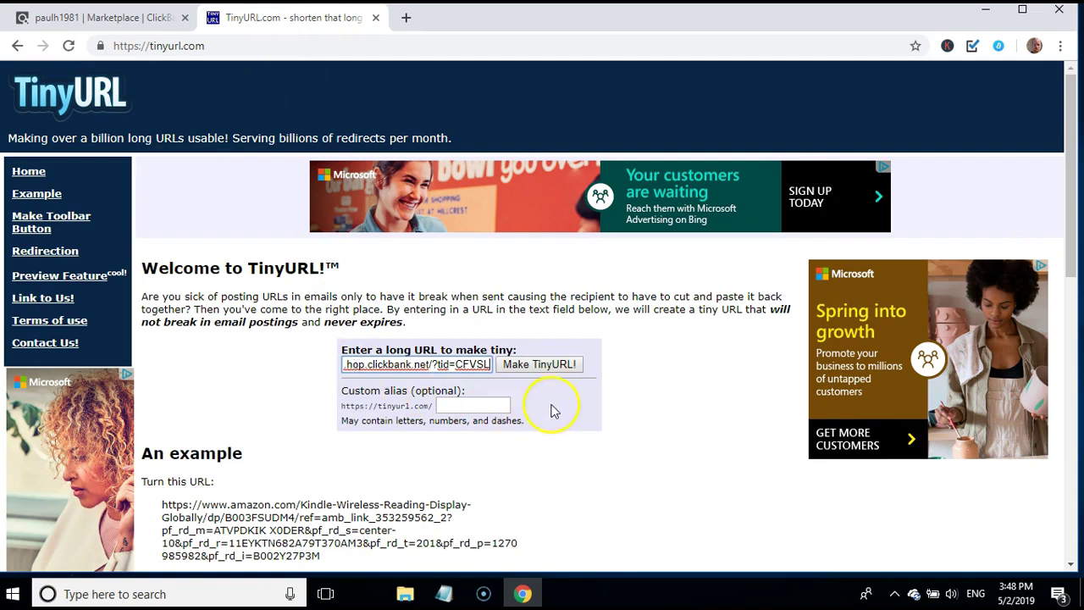
left_click(364, 371)
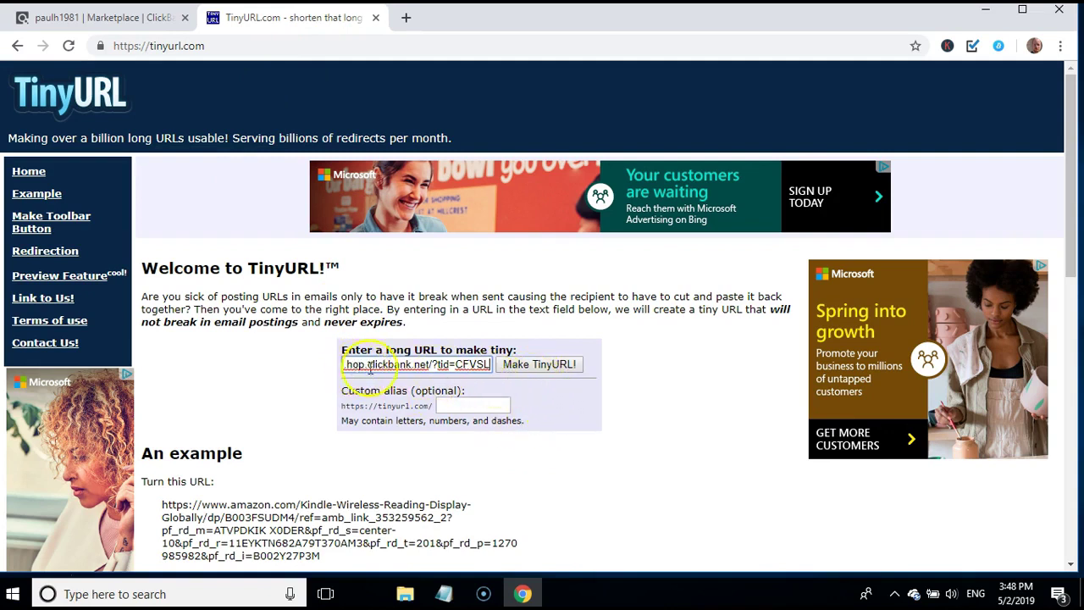
left_click(545, 369)
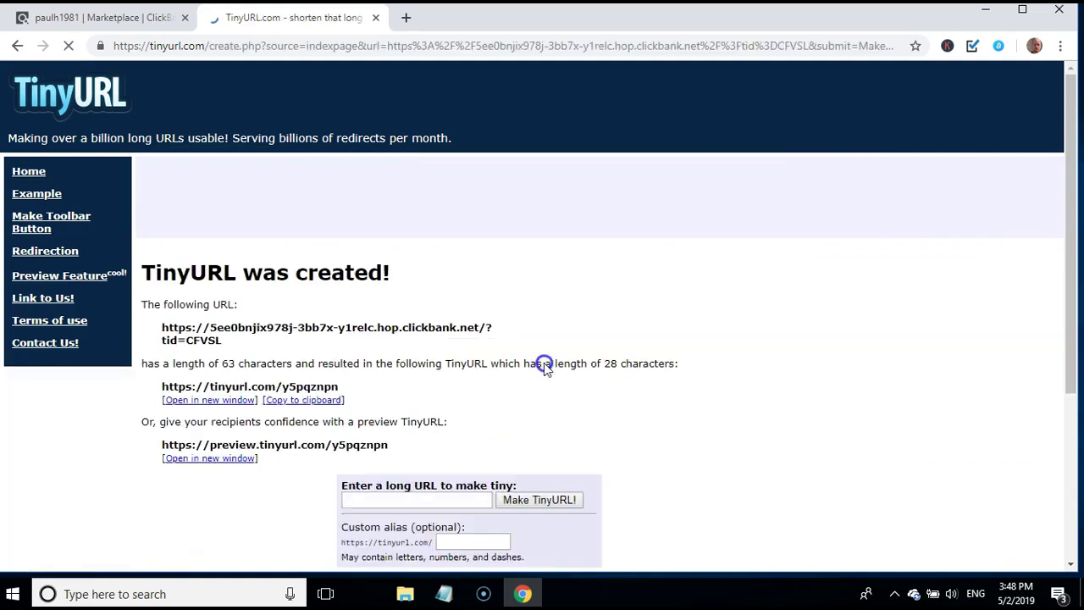
left_click(305, 401)
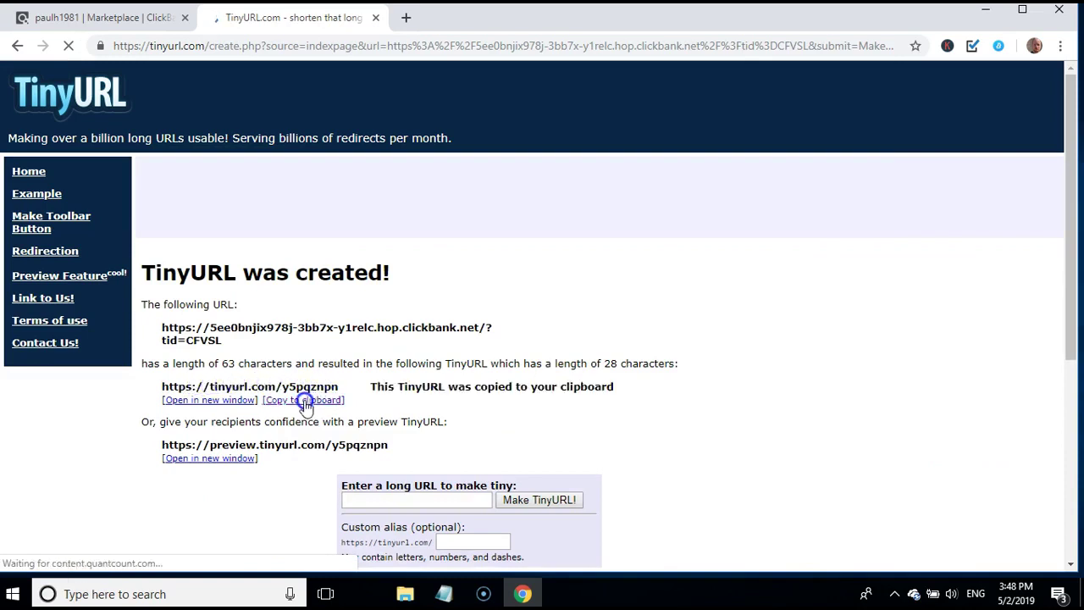
left_click(376, 19)
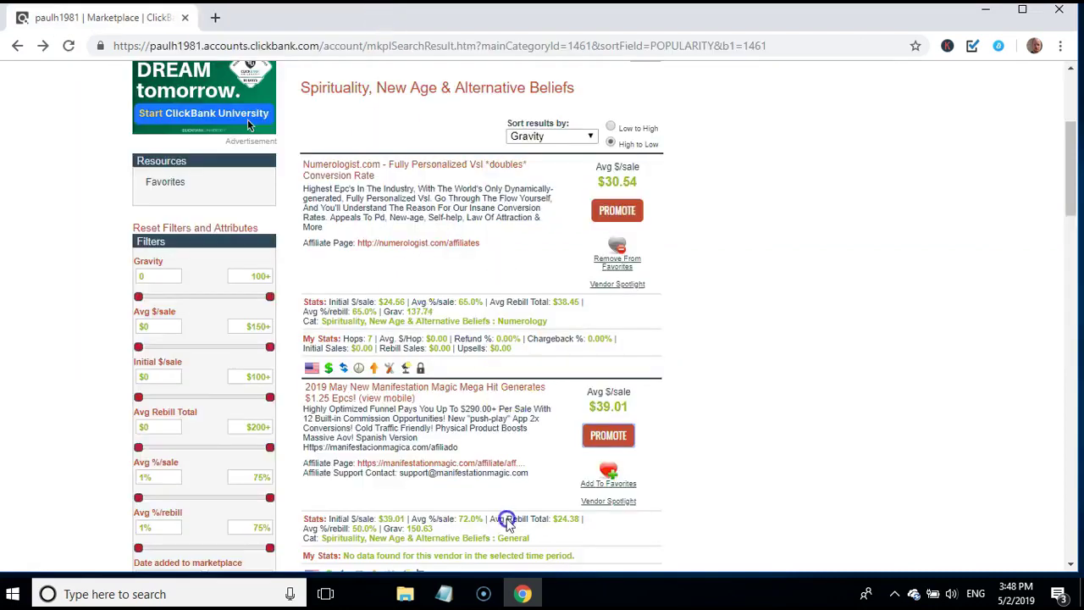
Switch to the Notepad notes and paste the short link below the Magical Transformation 2 video link, separated by a blank line.
left_click(444, 596)
left_click(982, 470)
key("Return")
key("Return")
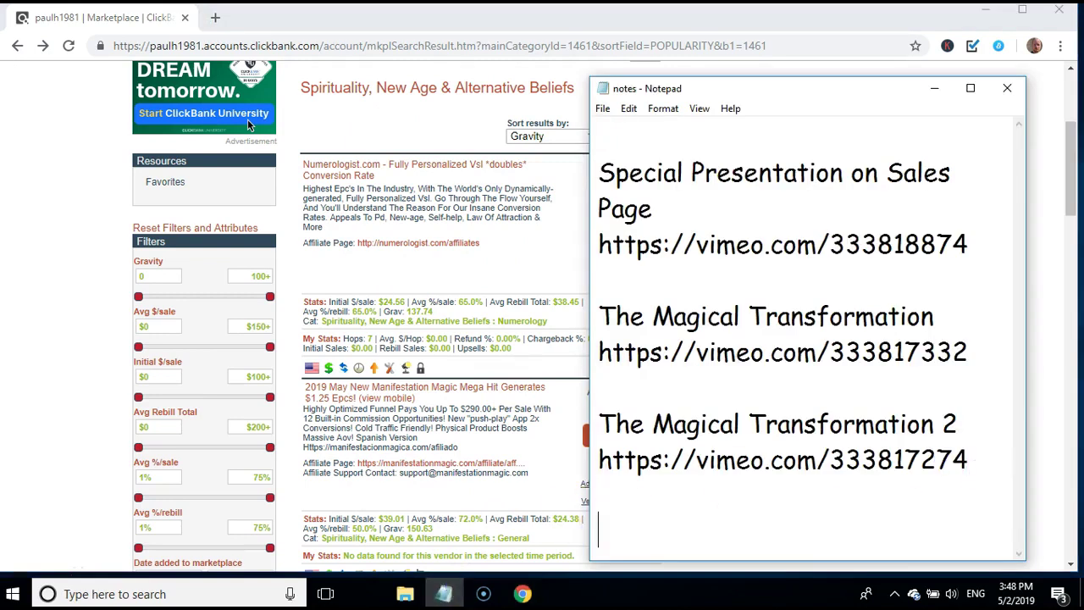
key("ctrl+v")
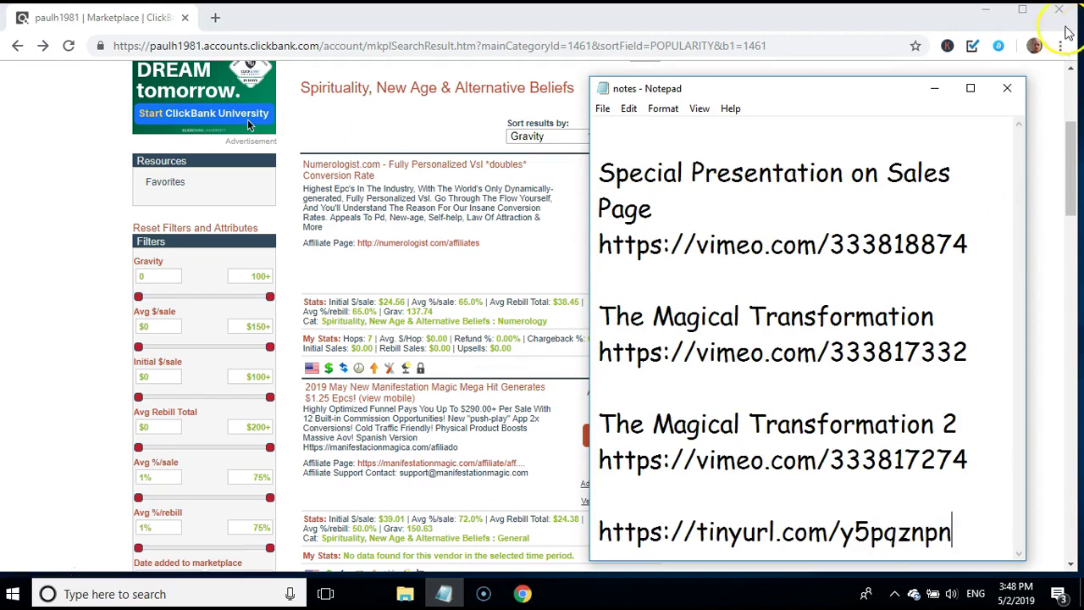
Enlarge the notes window, go over the three video titles, save the file, and minimize Notepad.
left_click(971, 89)
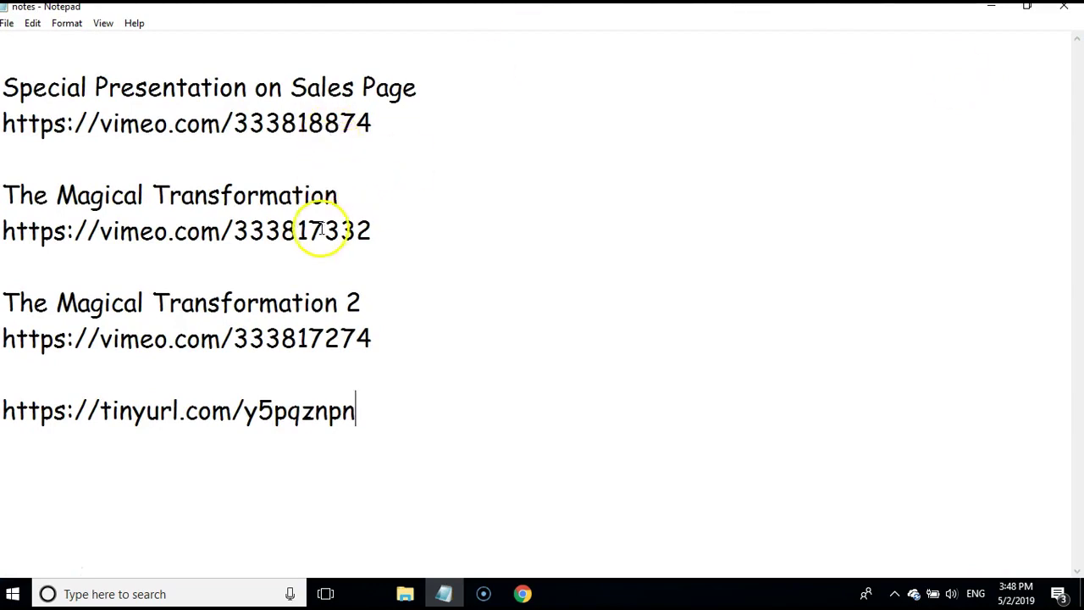
left_click(203, 90)
left_click(210, 203)
left_click(196, 291)
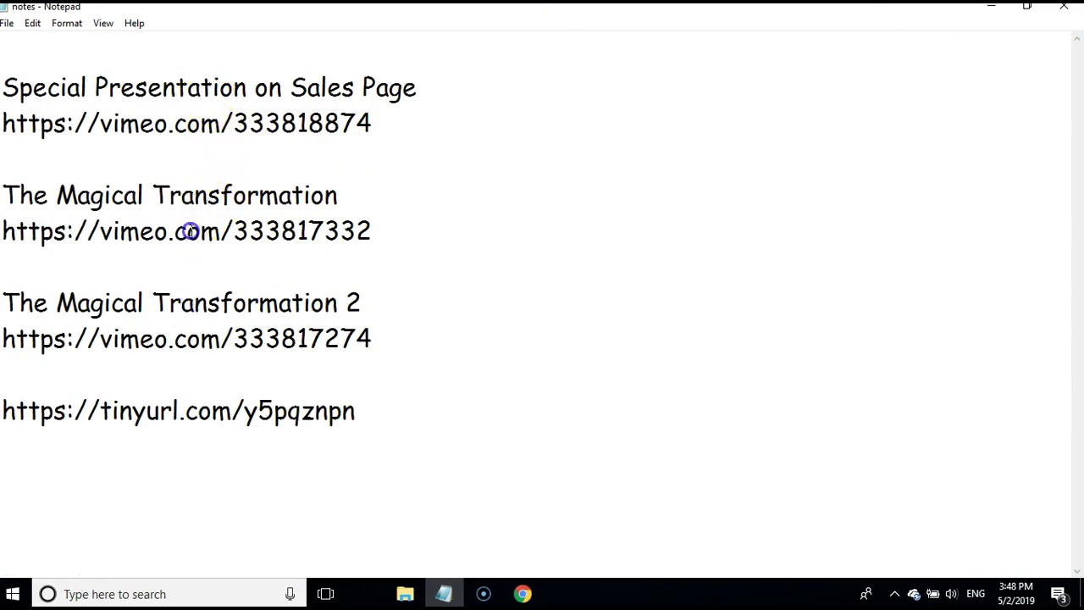
left_click(194, 200)
left_click(152, 307)
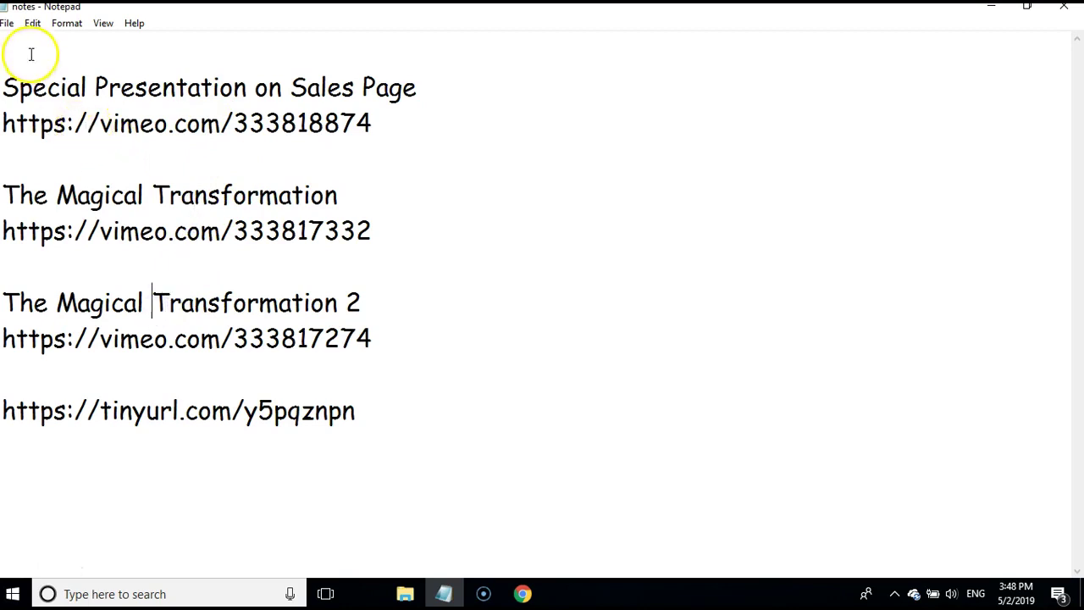
left_click(6, 24)
left_click(24, 77)
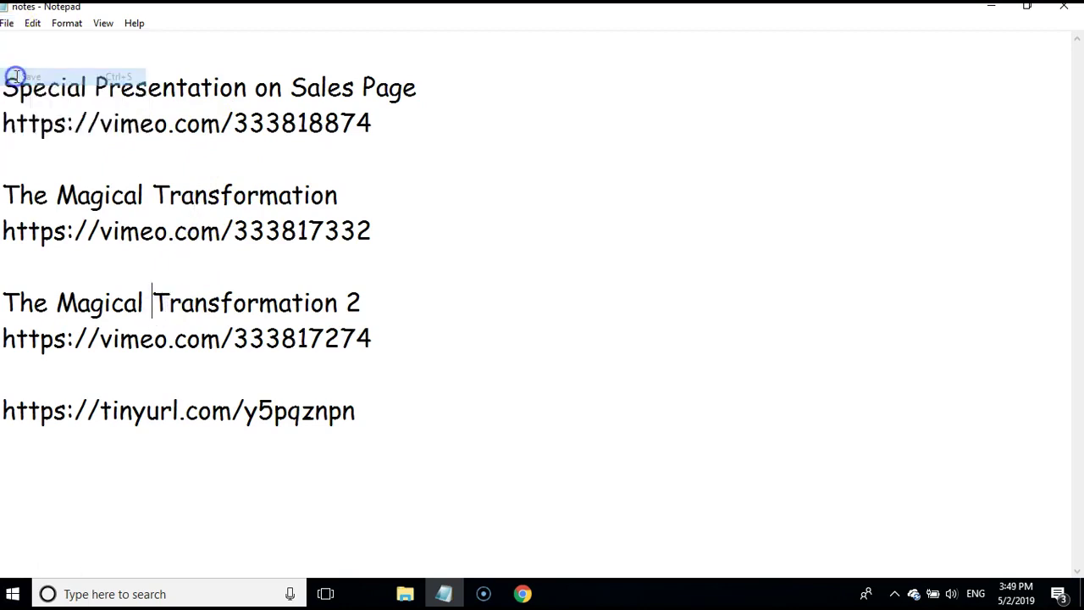
left_click(993, 11)
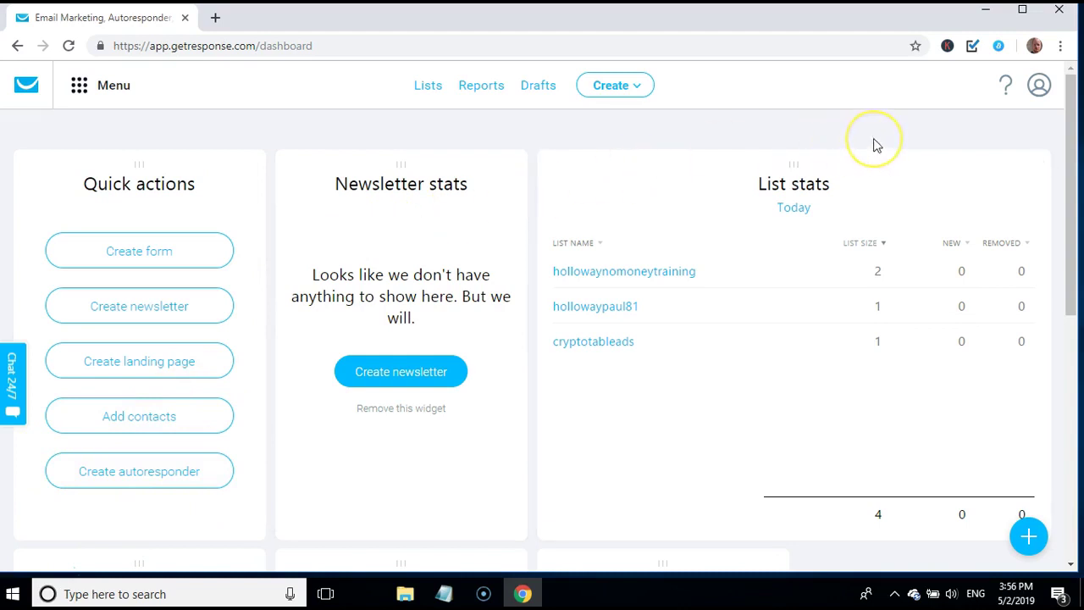
Start a new contact list in GetResponse and paste in the name Magical Transformation copied from the Notepad notes.
left_click(431, 91)
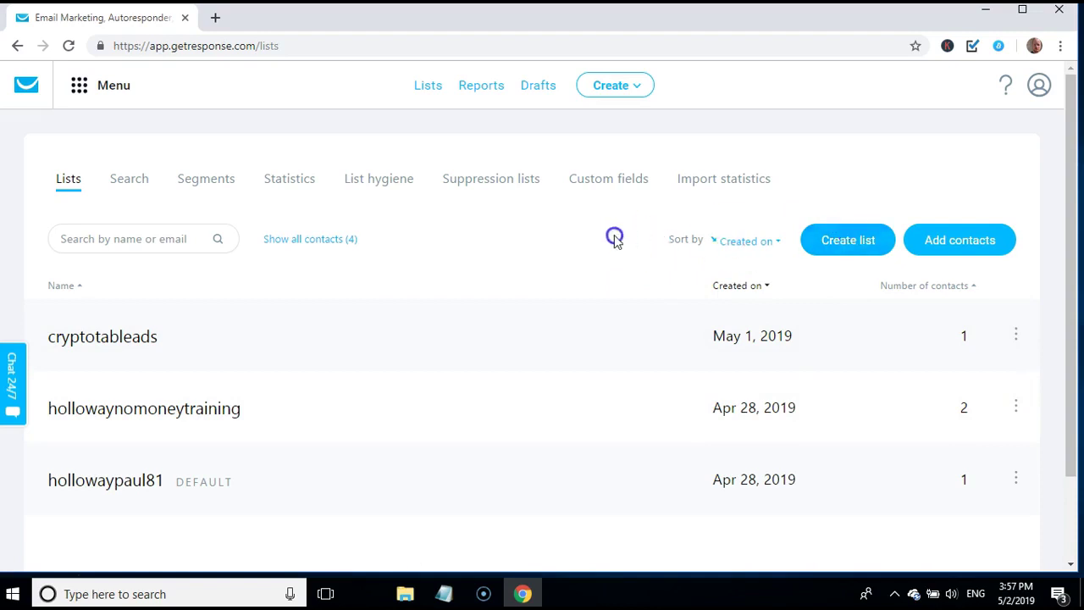
left_click(838, 242)
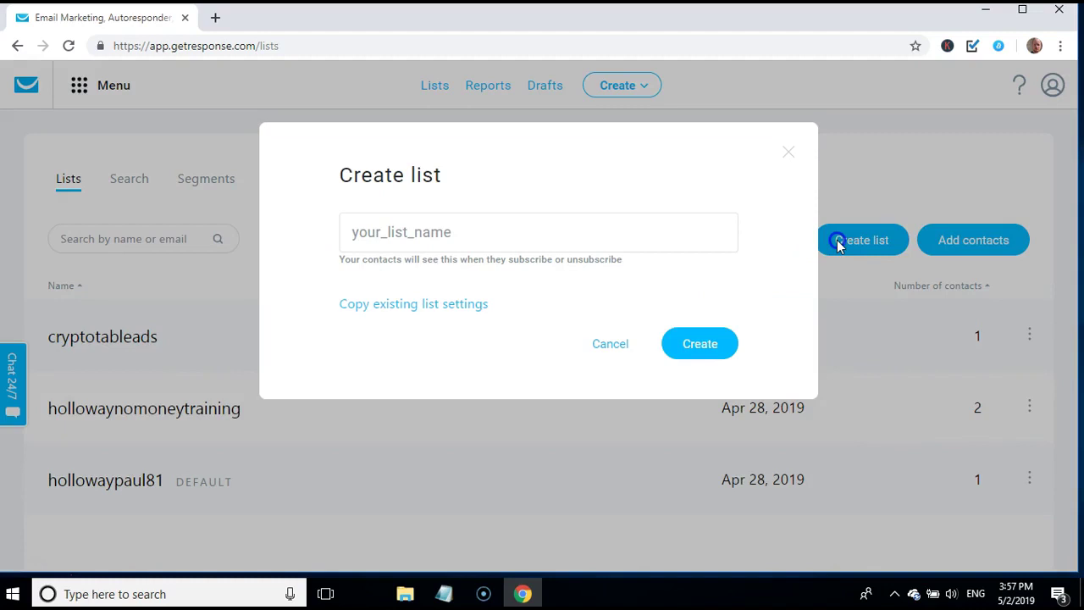
left_click(444, 595)
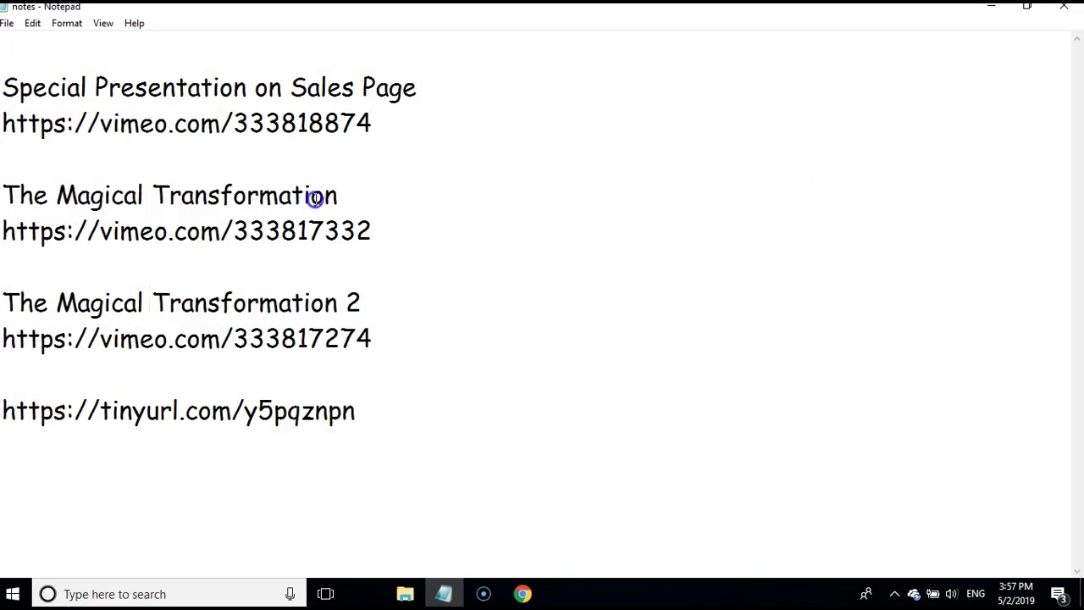
left_click_drag(340, 195, 61, 192)
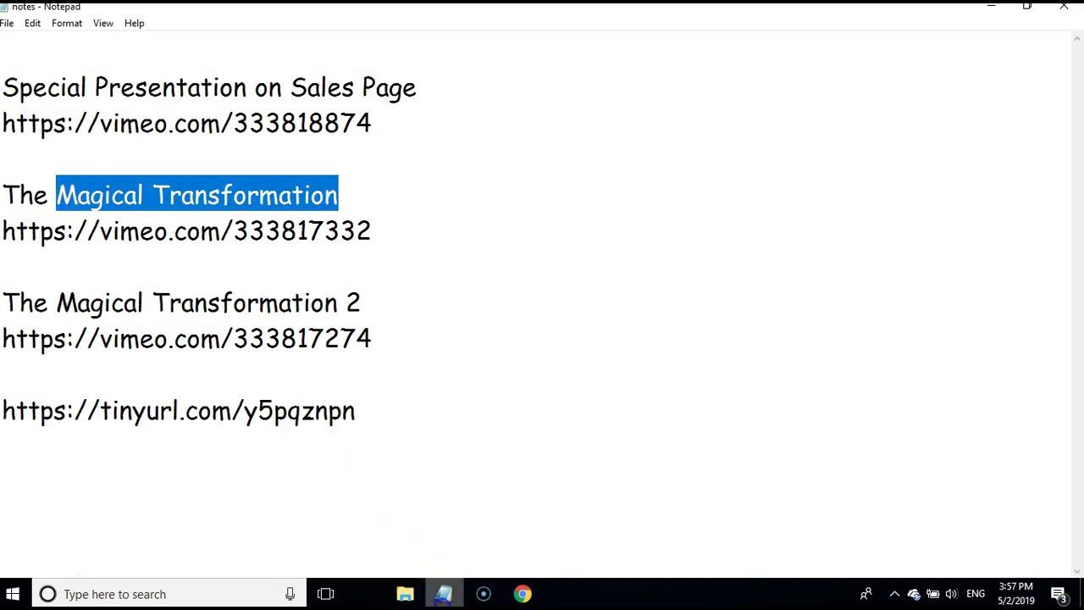
left_click(523, 594)
left_click(426, 246)
key("ctrl+v")
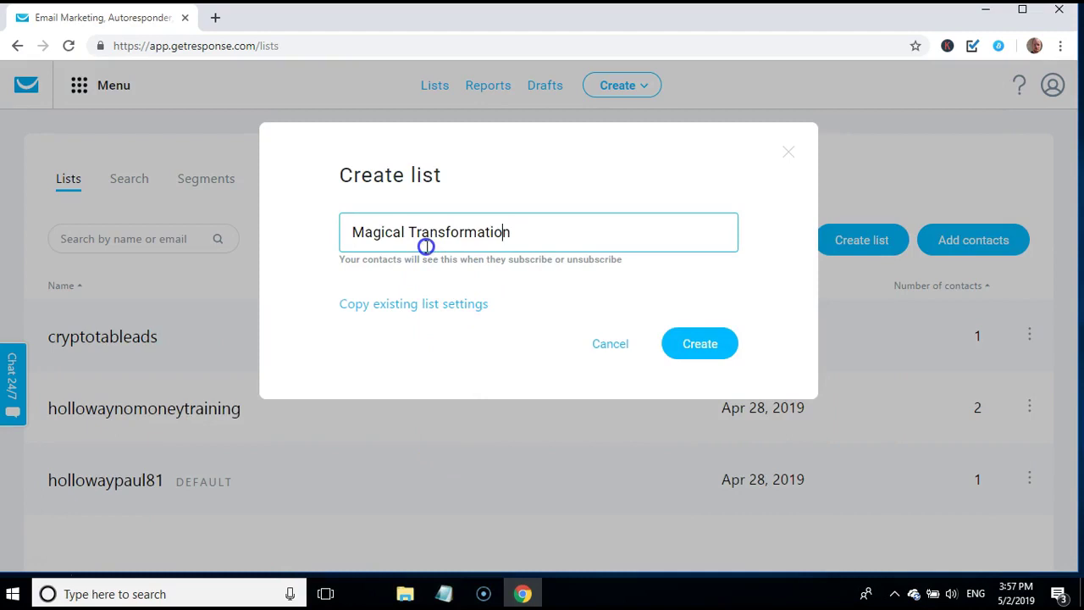
Change the list name to magicaltransformationleads, all lowercase without spaces, and create the list.
left_click(426, 246)
key("BackSpace")
key("BackSpace")
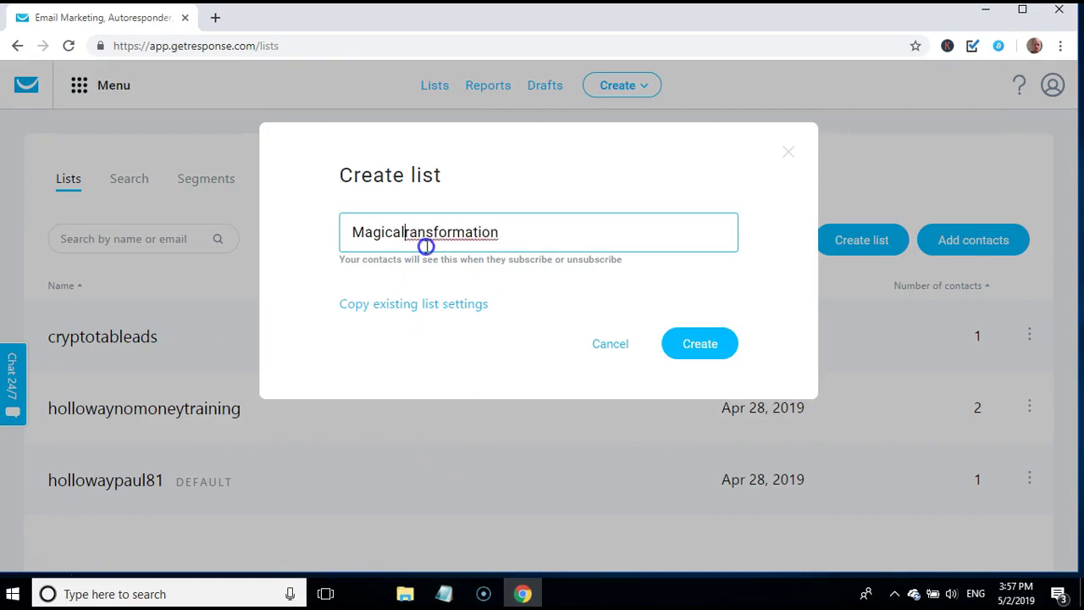
type("t")
key("Left")
key("Left")
key("Left")
key("Left")
key("Left")
key("Left")
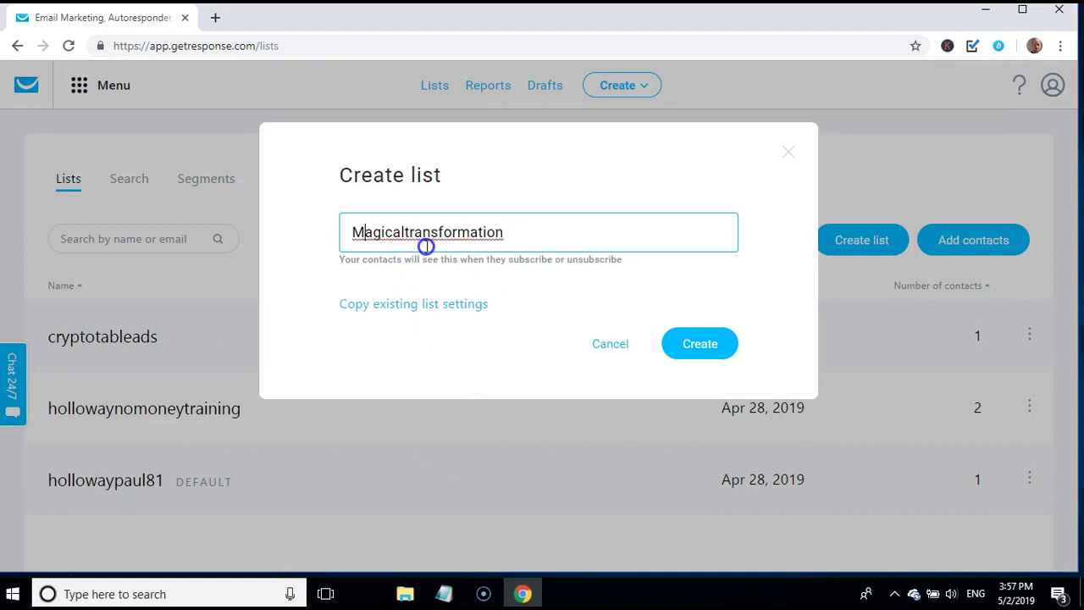
key("BackSpace")
type("m")
key("Right")
key("Right")
key("Right")
key("Right")
key("Right")
key("Right")
key("Right")
key("Right")
key("Right")
key("Right")
key("Right")
key("Right")
key("Right")
key("Right")
key("Right")
key("Right")
key("Right")
key("Right")
key("Right")
key("Right")
type("leads")
left_click(700, 349)
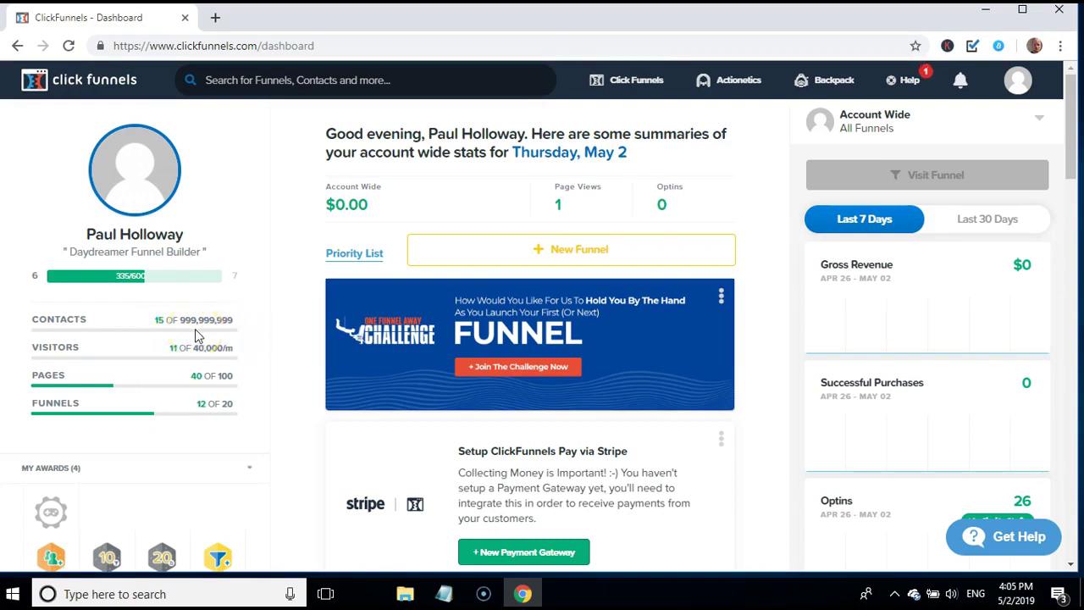
Switch to ClickFunnels, open its contacts page, and look through the sign-ups from the last 30 days.
mouse_move(626, 80)
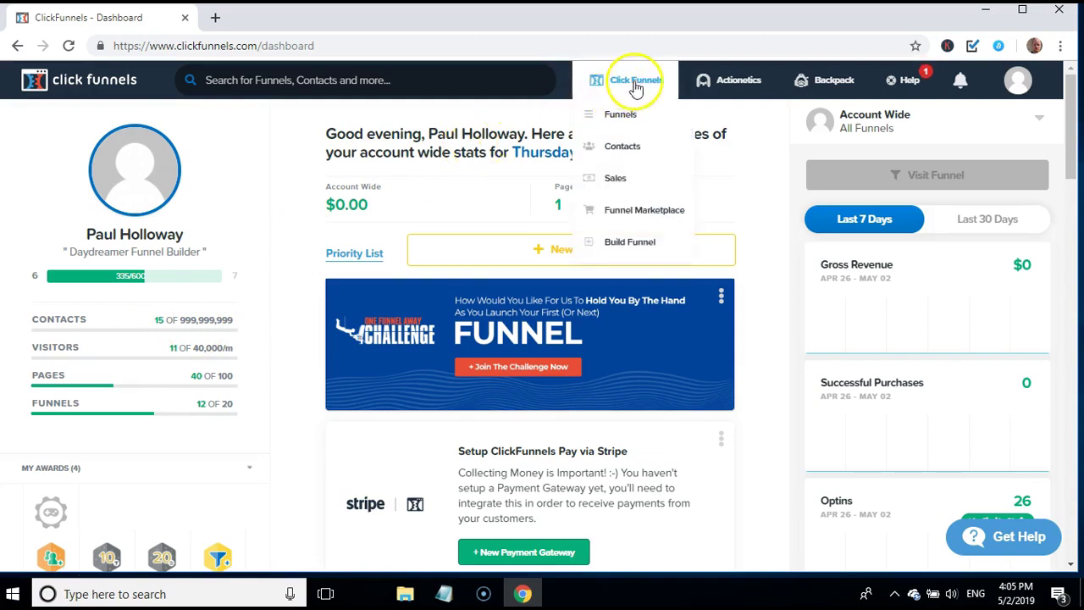
left_click(627, 149)
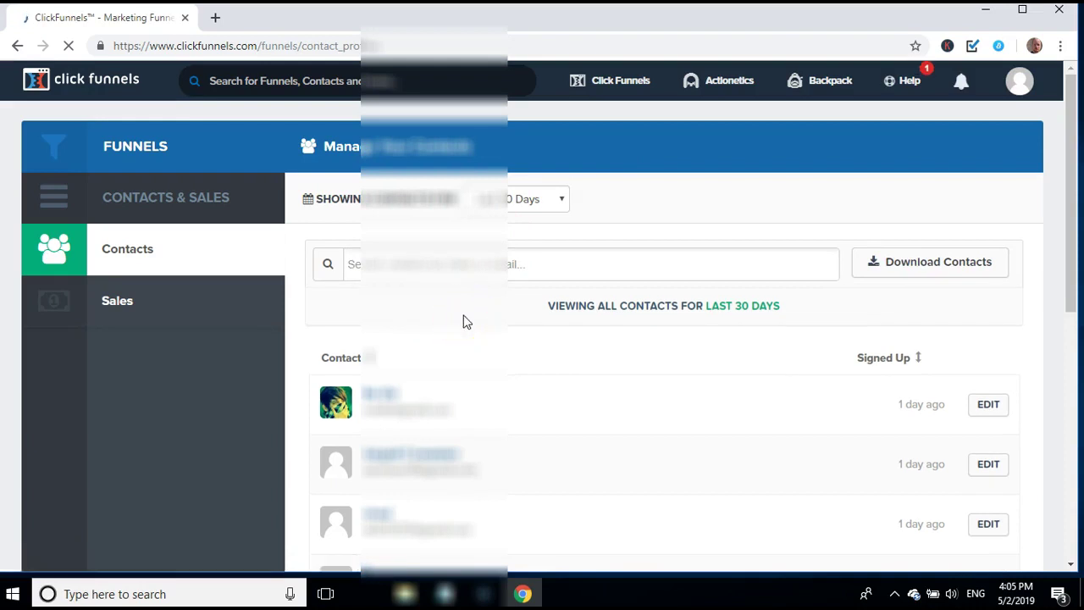
scroll(464, 321, "down", 3)
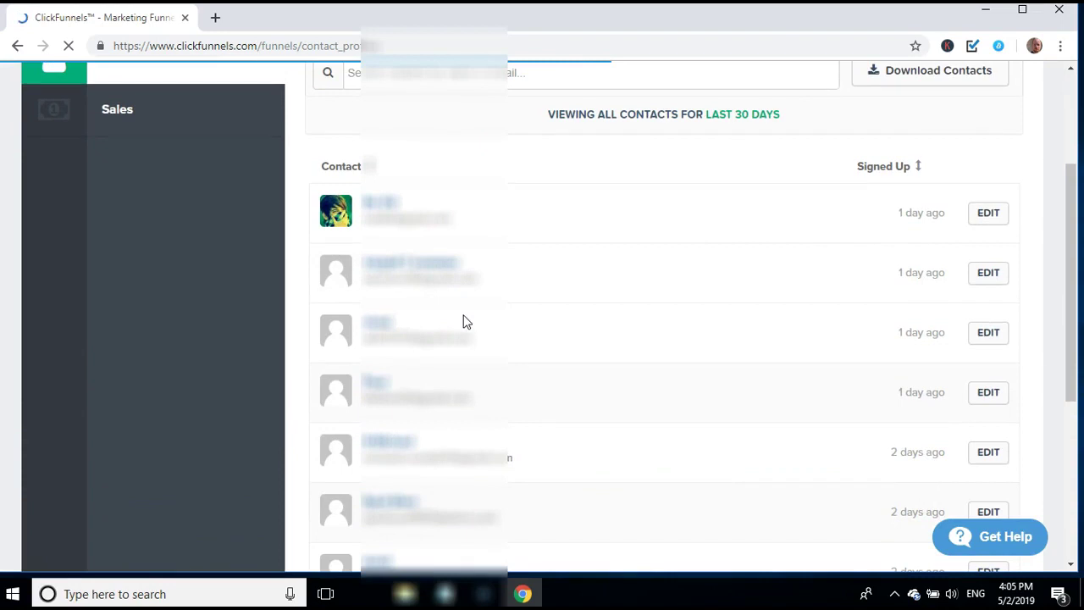
scroll(464, 322, "down", 4)
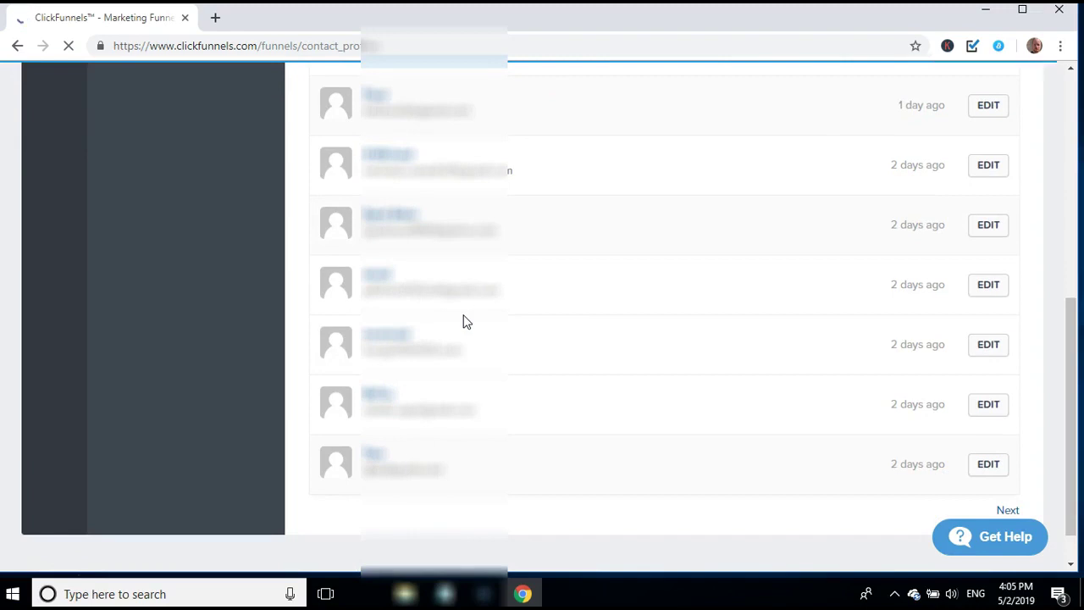
scroll(464, 322, "up", 2)
scroll(464, 322, "up", 5)
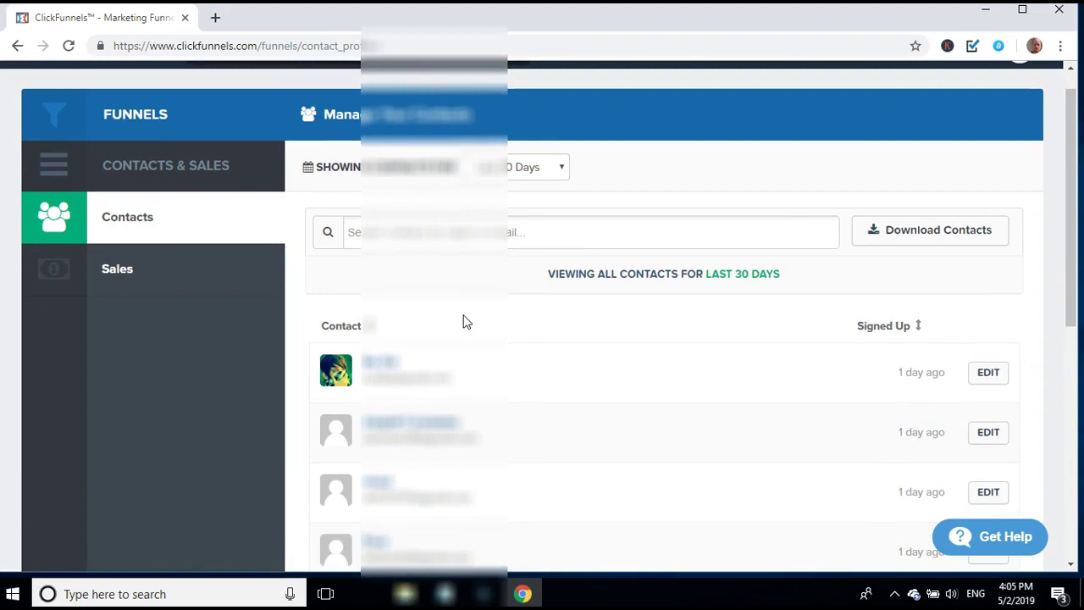
scroll(521, 314, "down", 1)
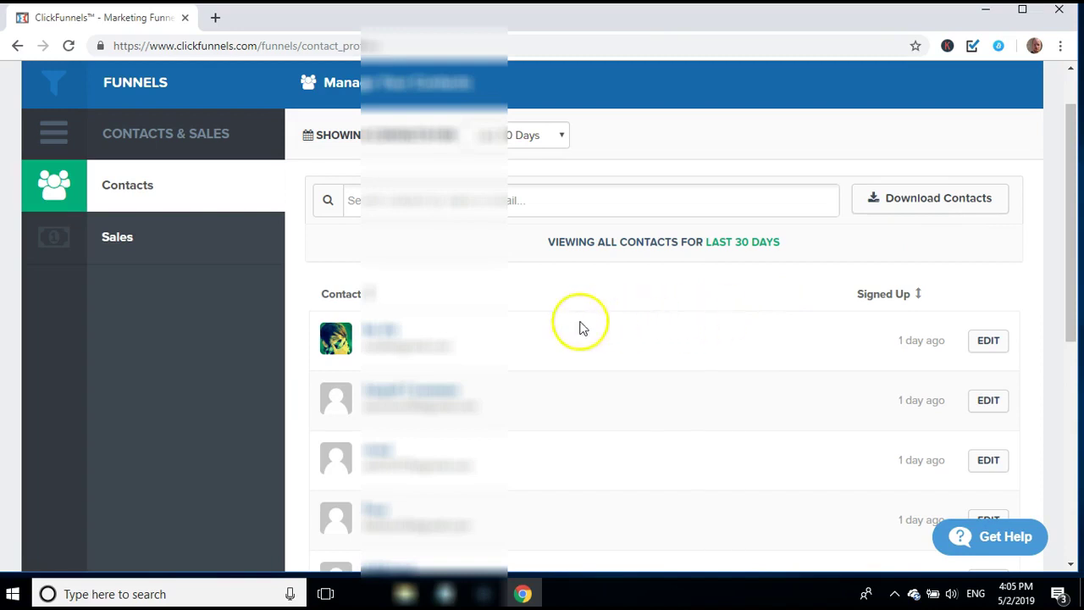
scroll(523, 280, "down", 3)
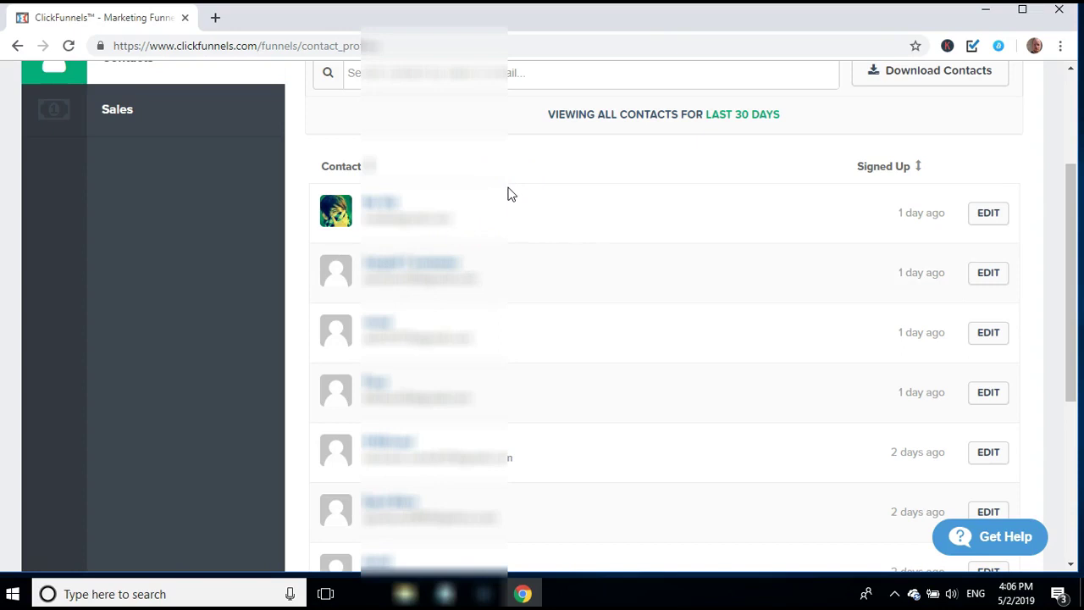
scroll(511, 194, "down", 1)
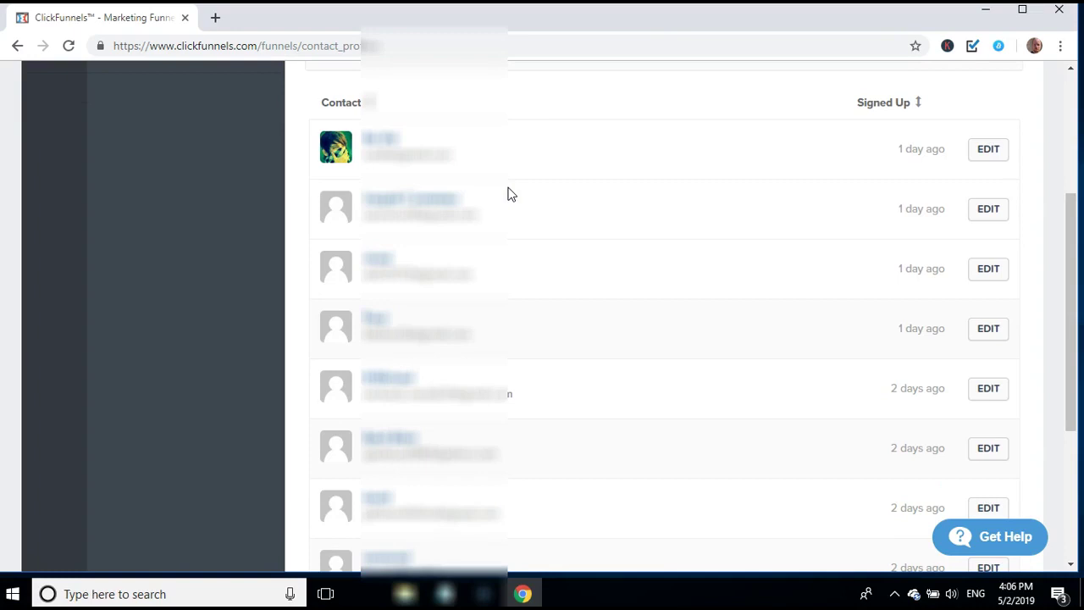
scroll(511, 194, "up", 3)
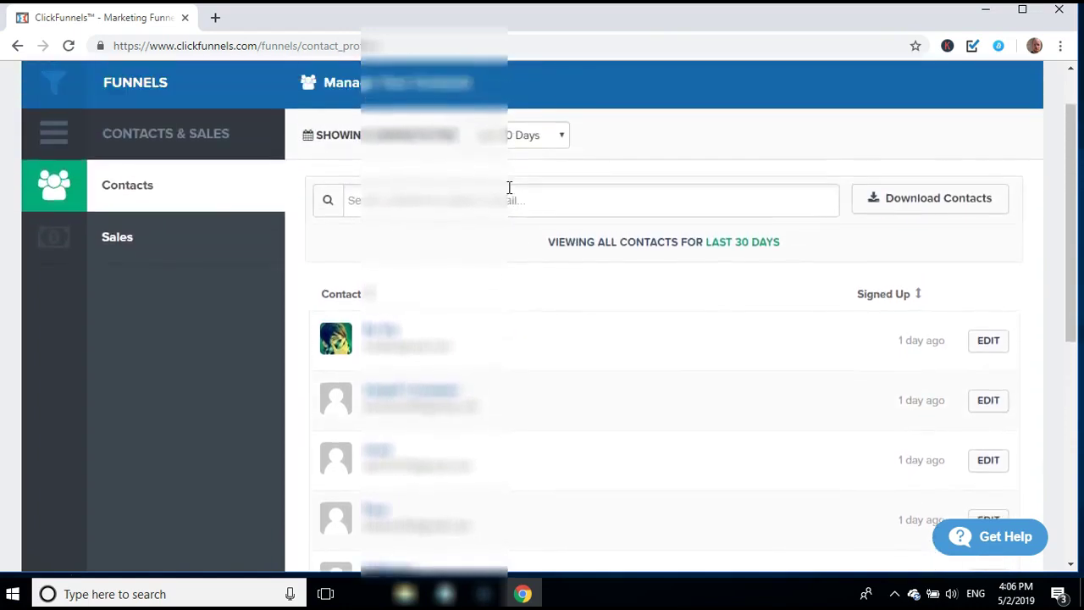
left_click(481, 246)
scroll(485, 251, "up", 1)
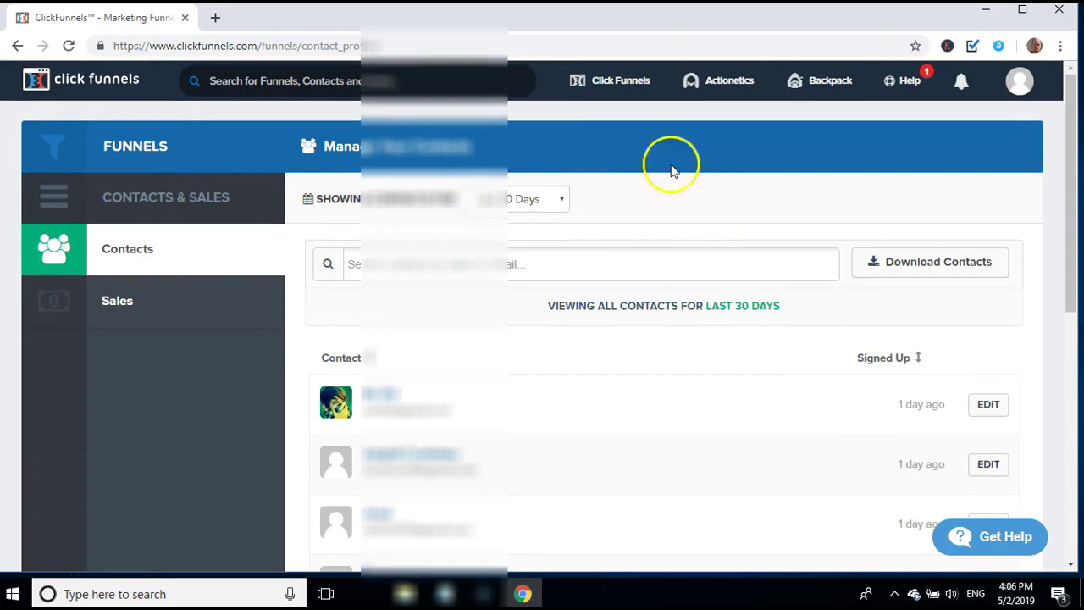
Open the API integrations in the ClickFunnels account settings and start adding a new integration.
left_click(1022, 93)
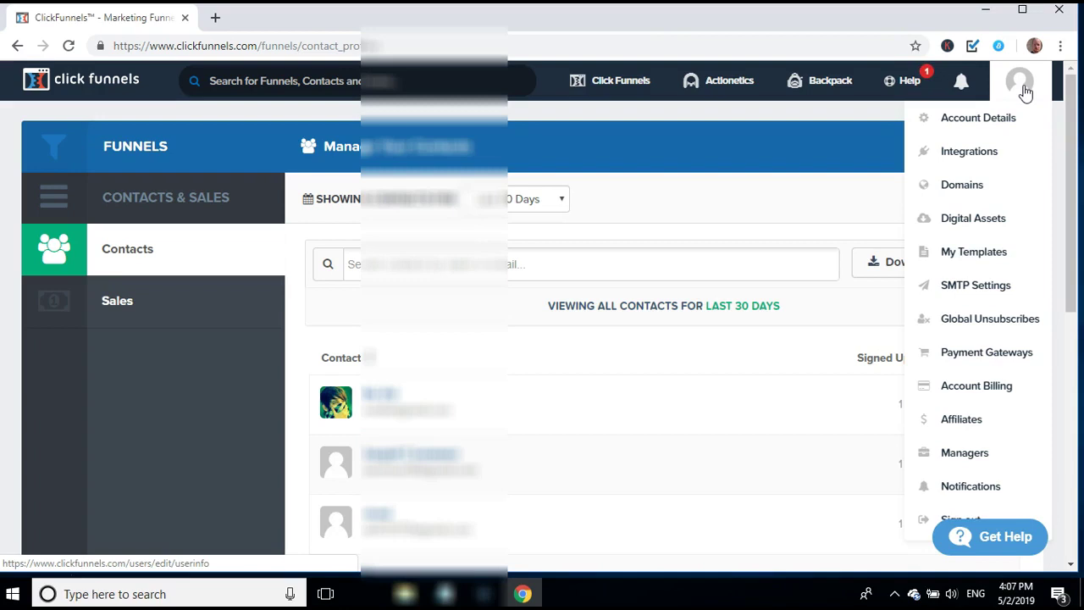
left_click(1025, 91)
left_click(1025, 92)
left_click(971, 155)
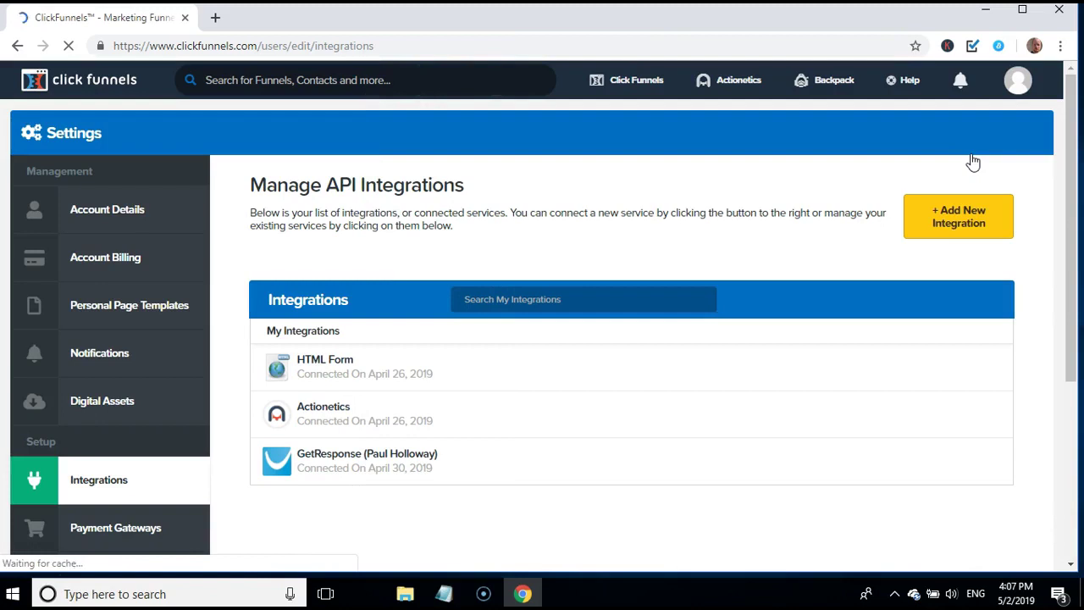
left_click(560, 406)
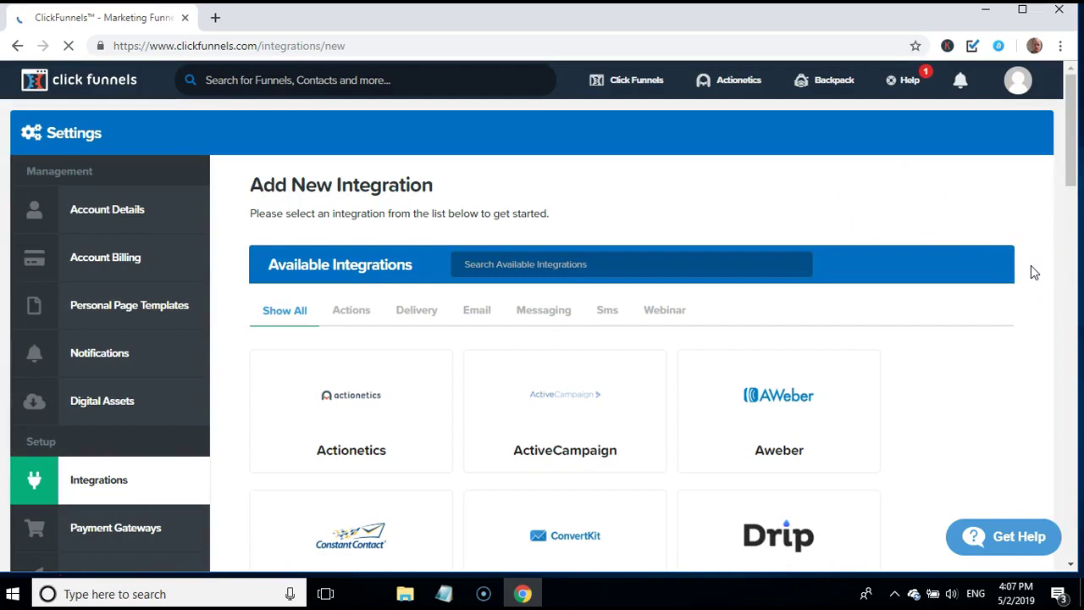
Find GetResponse among the available integrations and select it.
scroll(1032, 266, "down", 1)
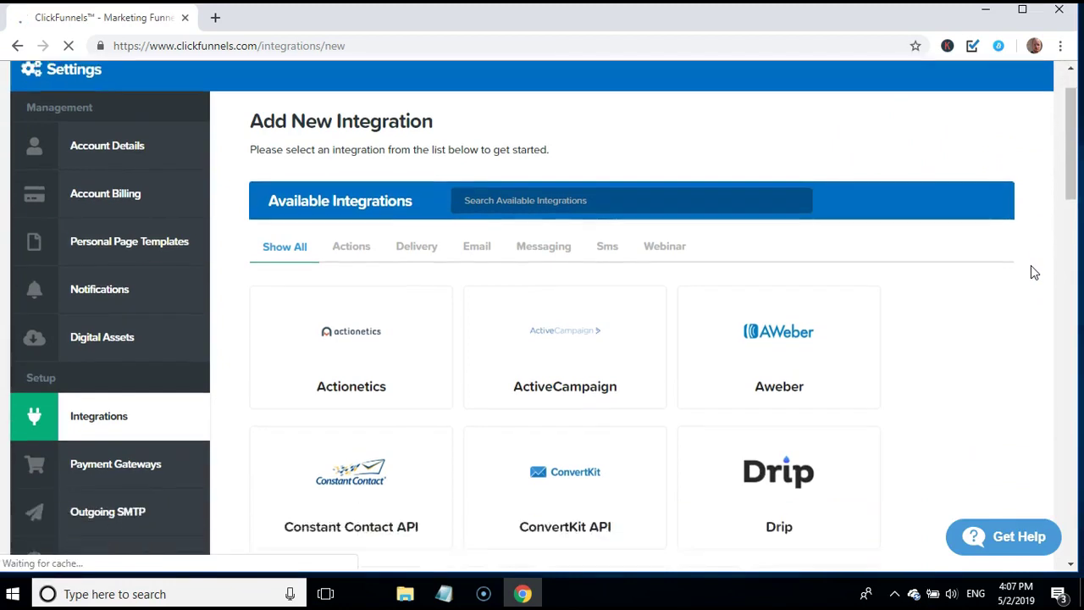
scroll(1031, 273, "down", 1)
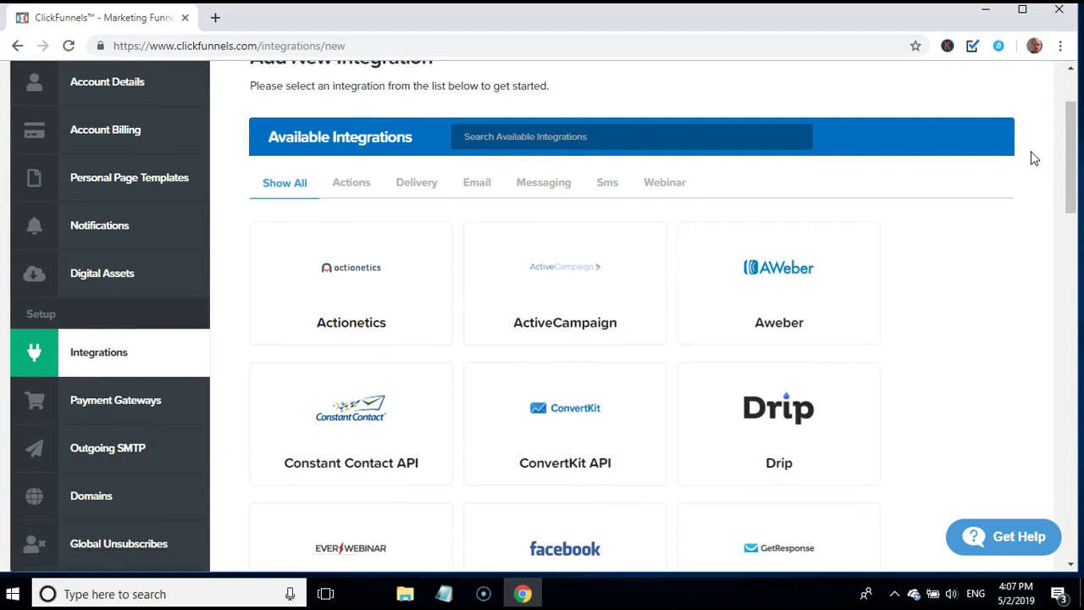
key("Down")
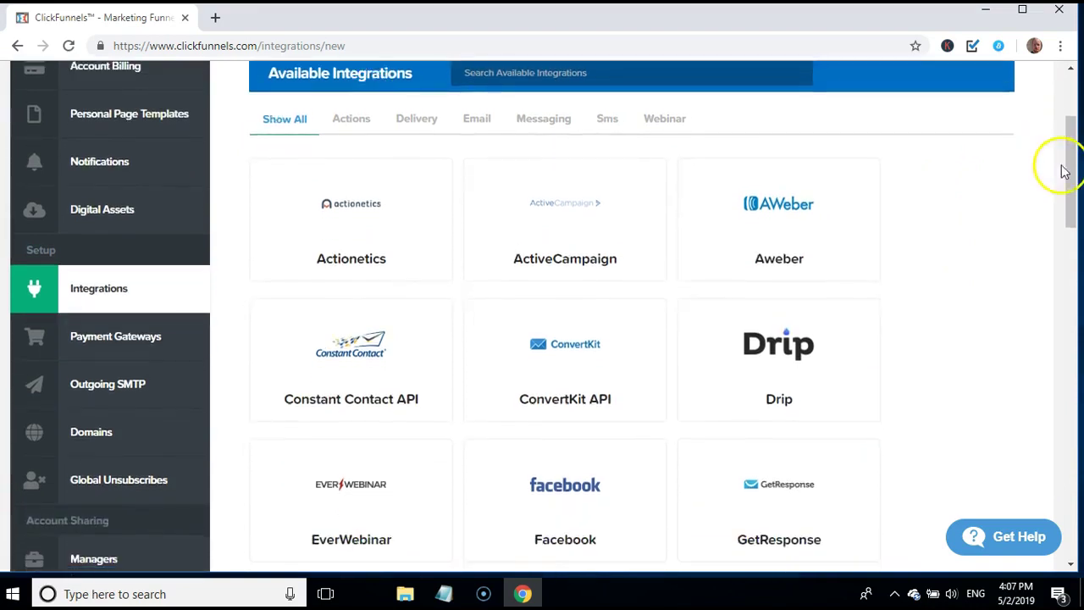
left_click_drag(1074, 172, 1078, 251)
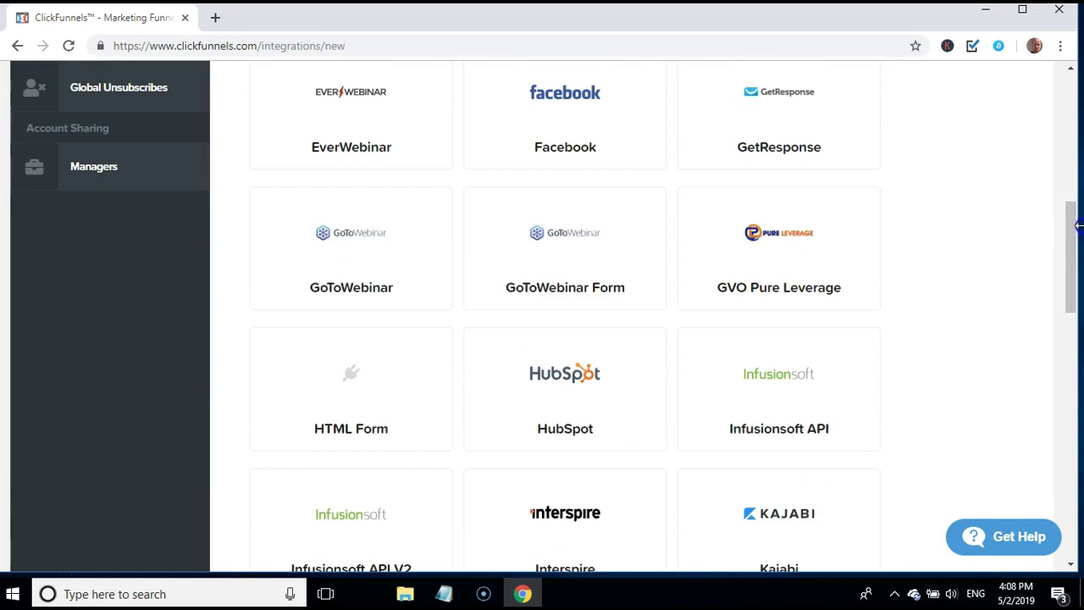
left_click(806, 96)
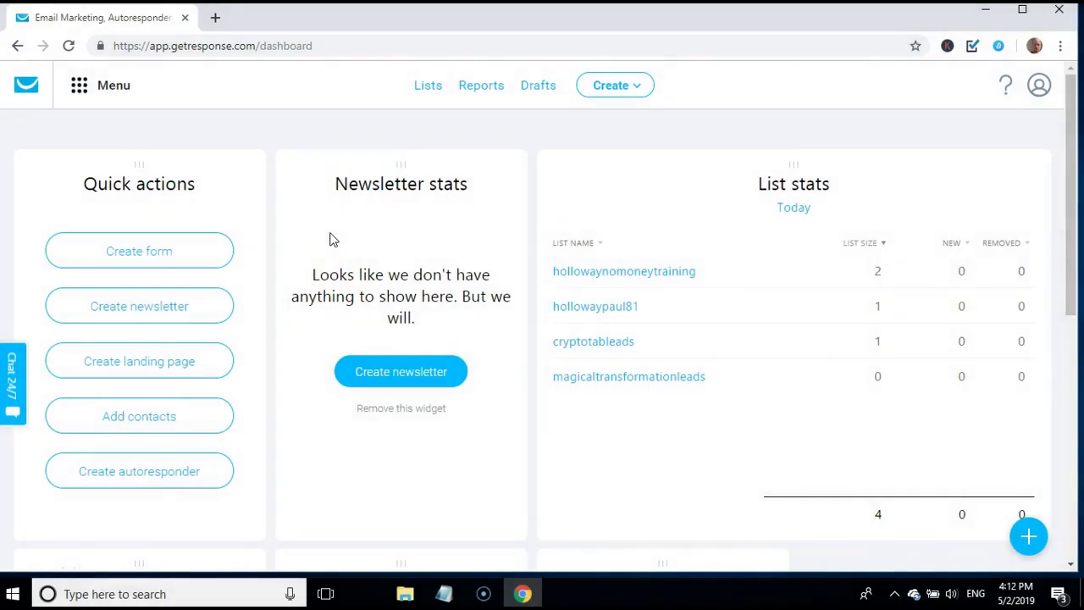
Switch to GetResponse and open the API page of its Integration center.
left_click(79, 87)
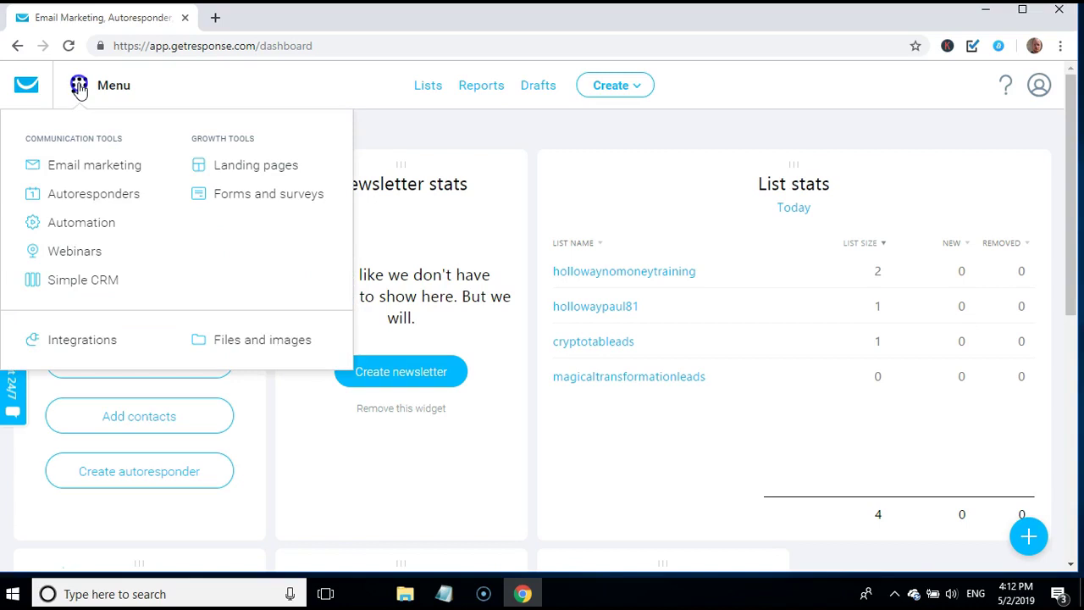
left_click(92, 289)
left_click(72, 344)
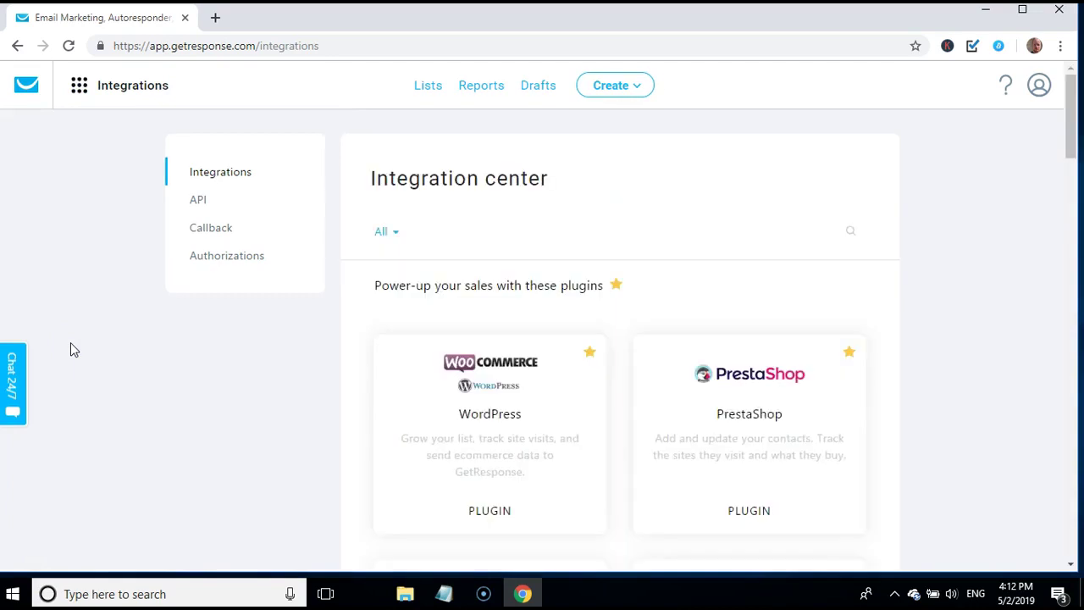
right_click(1074, 135)
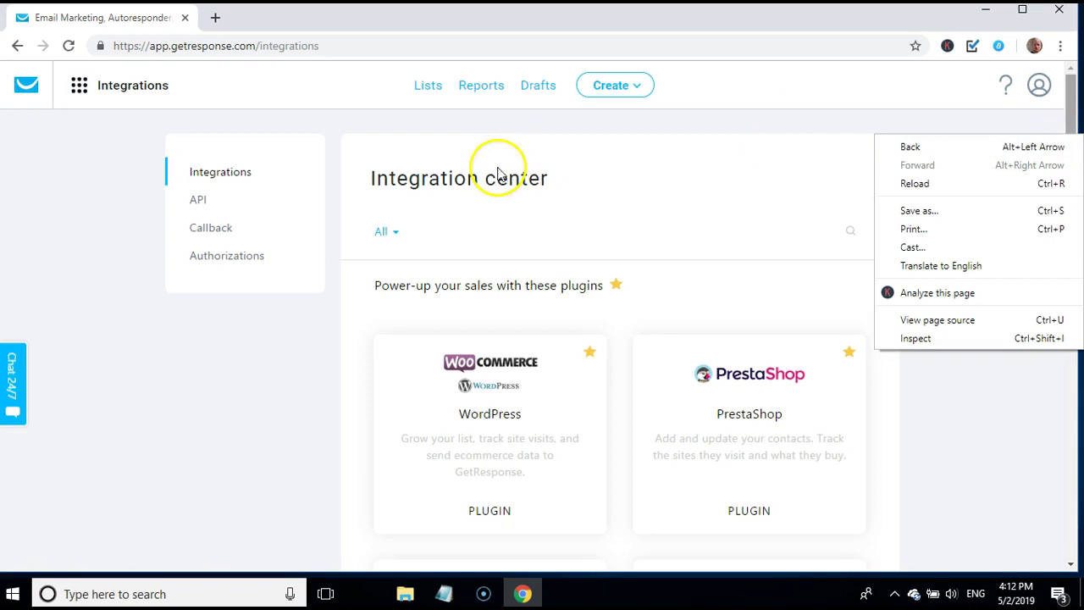
left_click(236, 363)
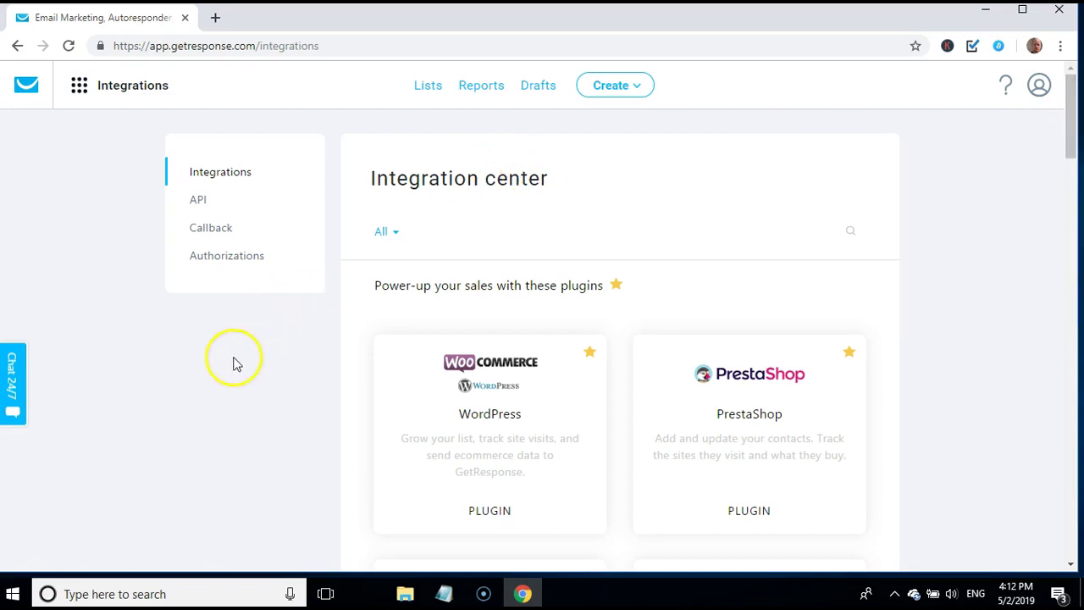
left_click(200, 201)
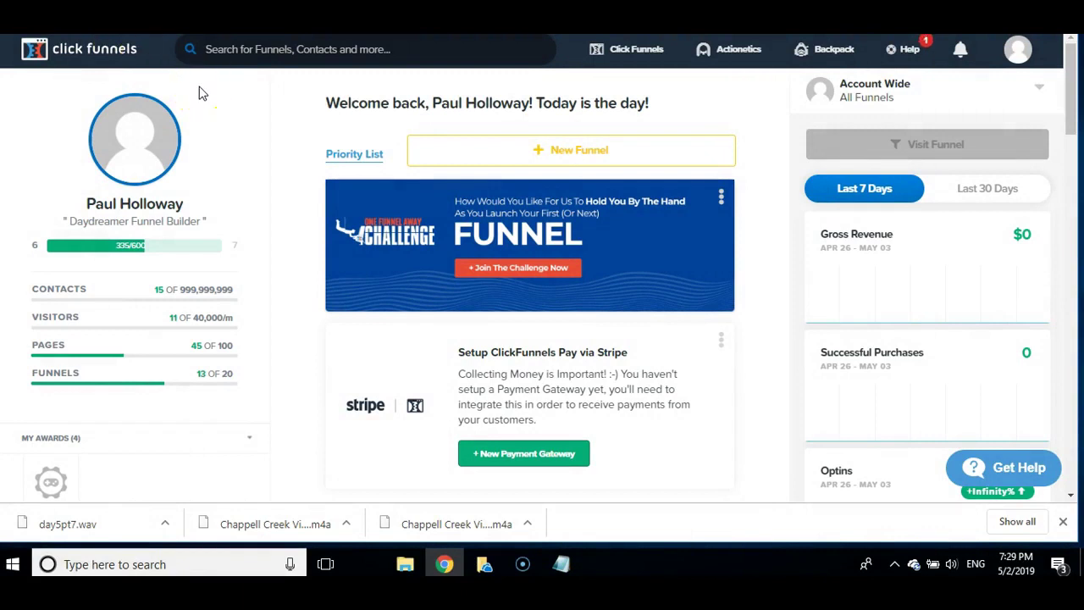
Return to ClickFunnels, open the account's API integrations, and start adding a new integration.
mouse_move(591, 44)
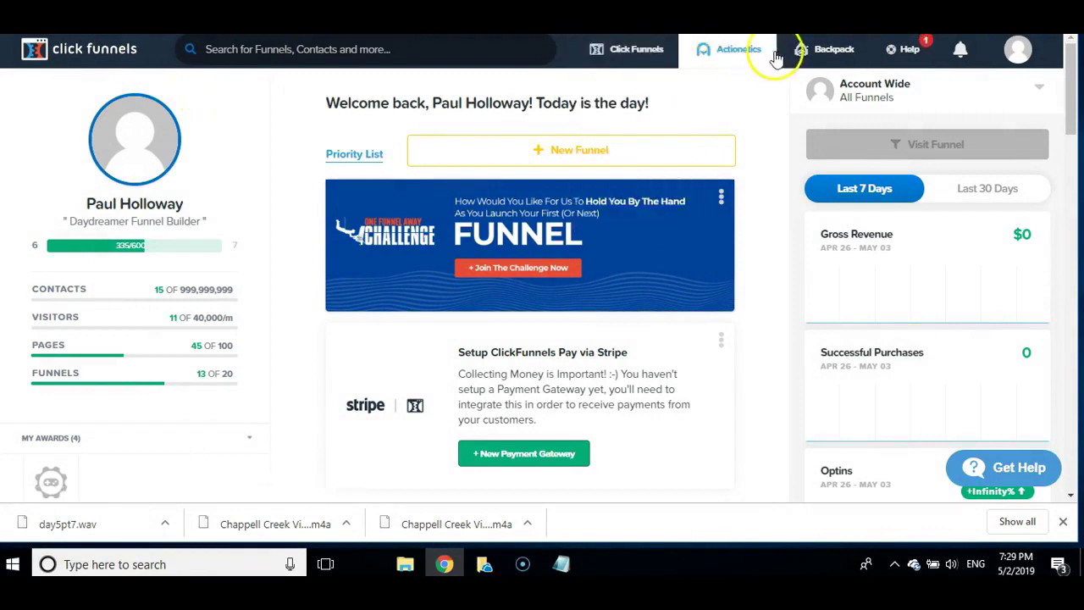
mouse_move(970, 64)
mouse_move(1034, 53)
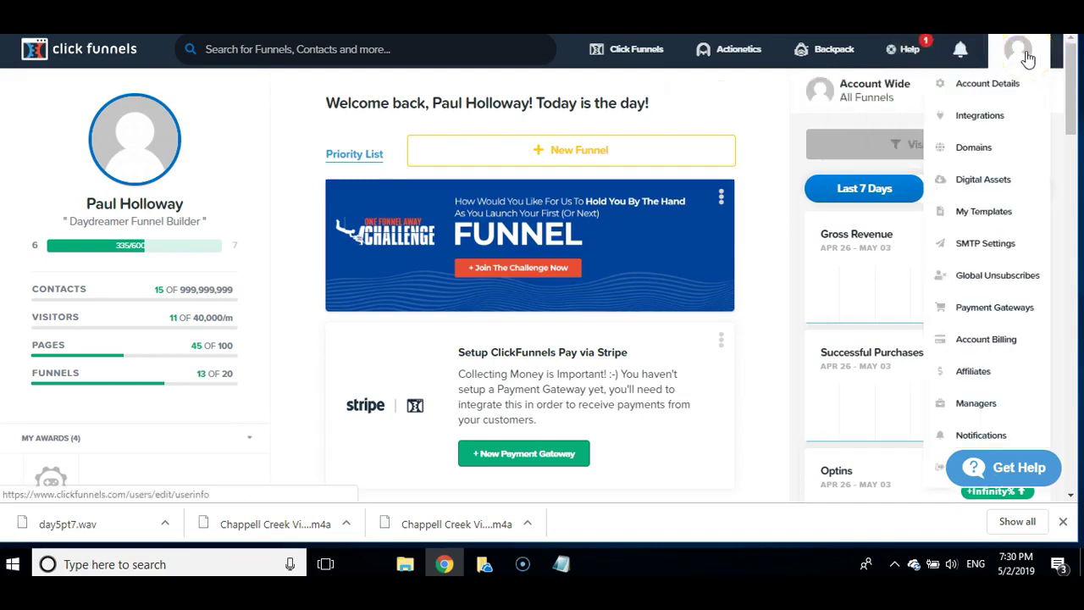
left_click(970, 119)
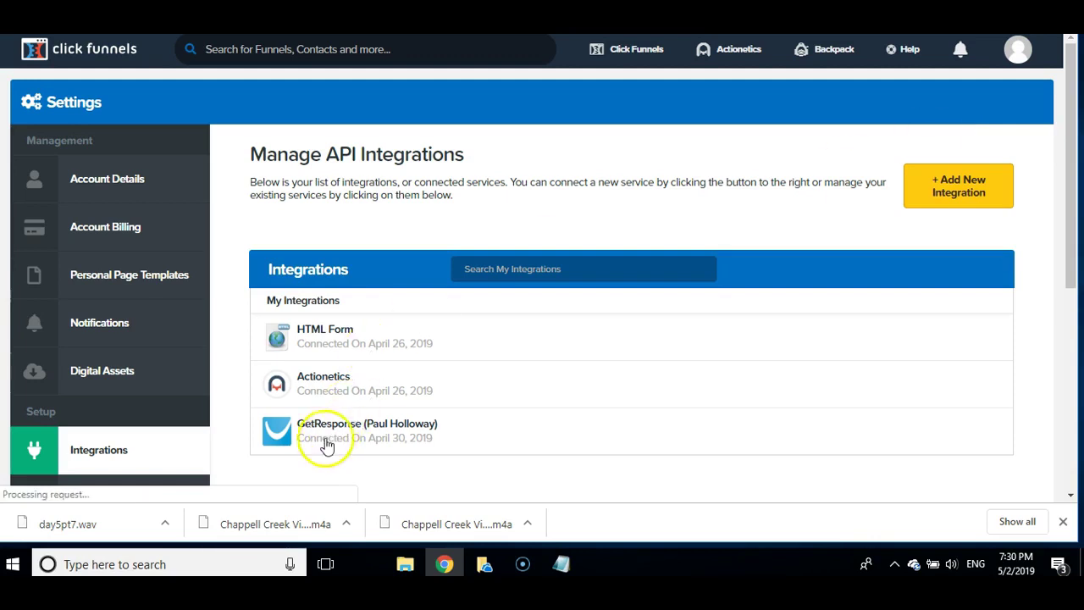
left_click(958, 195)
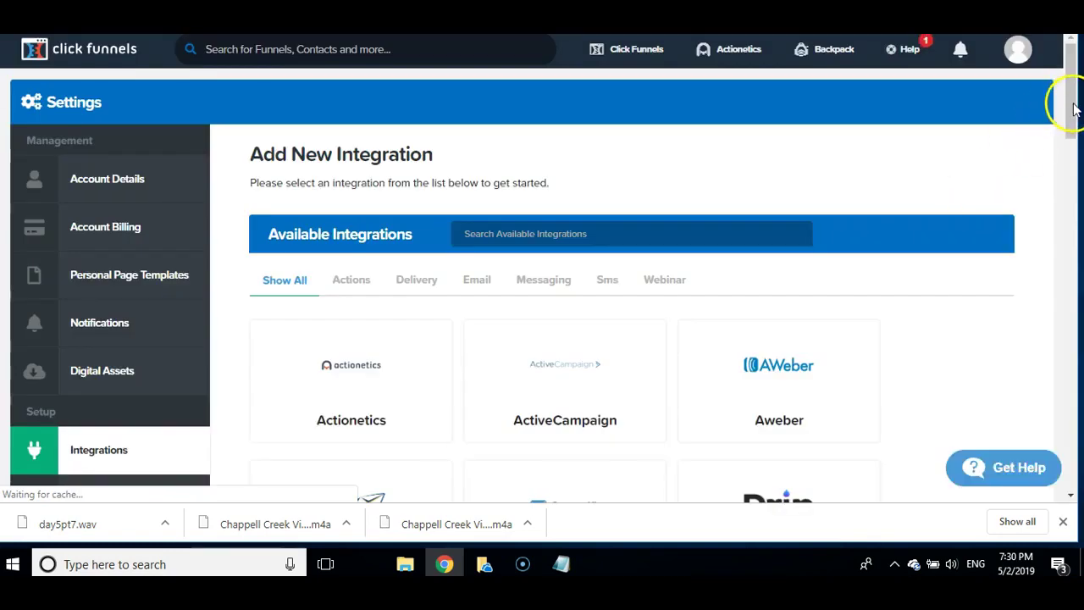
Choose GetResponse as the new integration and go to its Integration Nickname and API Key fields.
scroll(1073, 123, "down", 1)
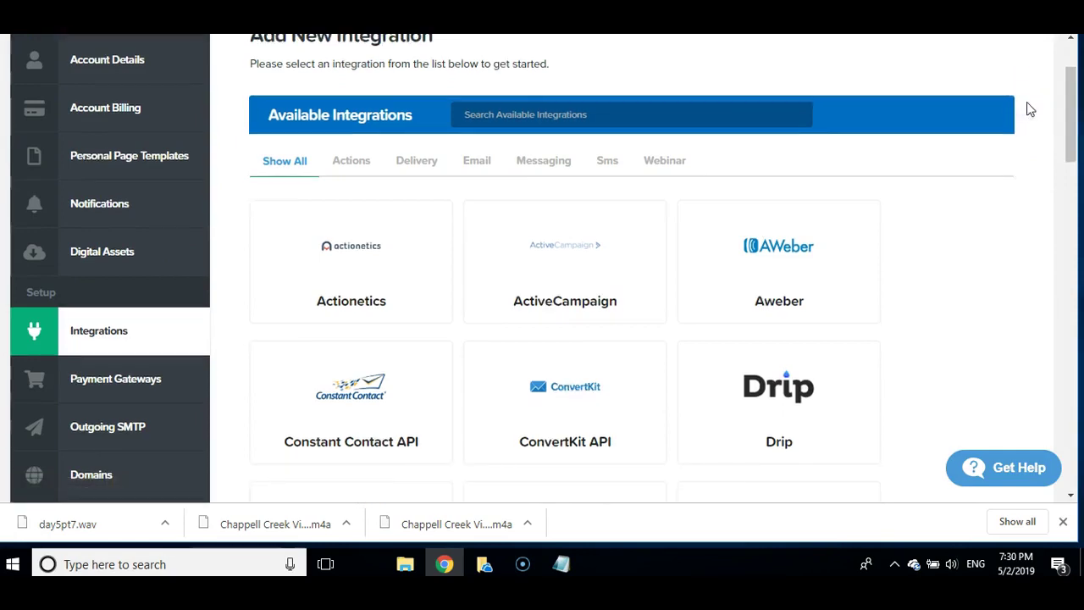
scroll(1027, 102, "down", 1)
left_click_drag(1073, 132, 1073, 180)
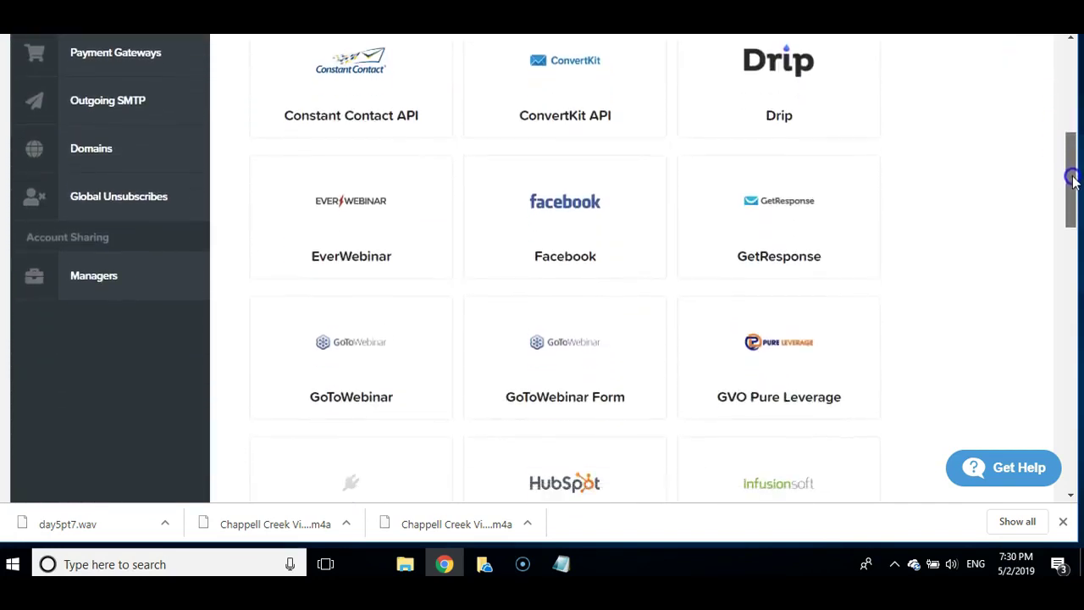
left_click(783, 195)
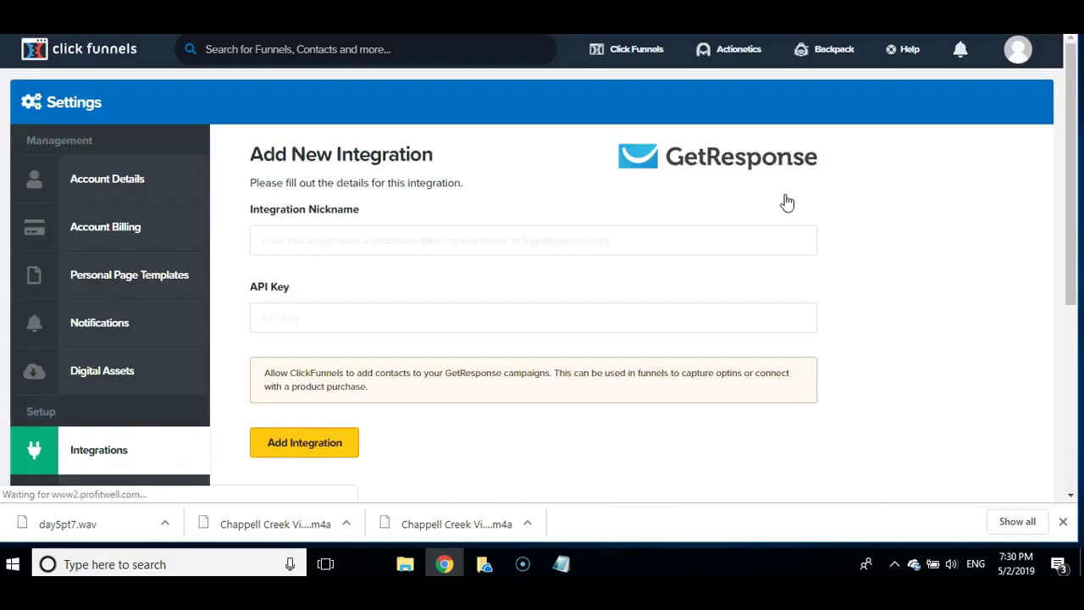
left_click(501, 241)
left_click(273, 245)
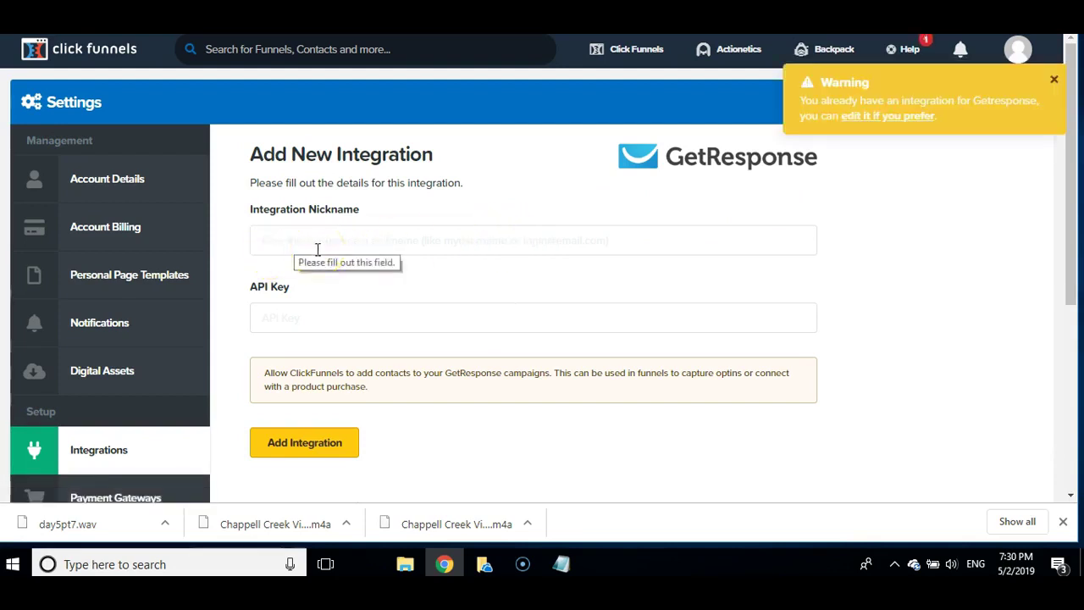
left_click(291, 332)
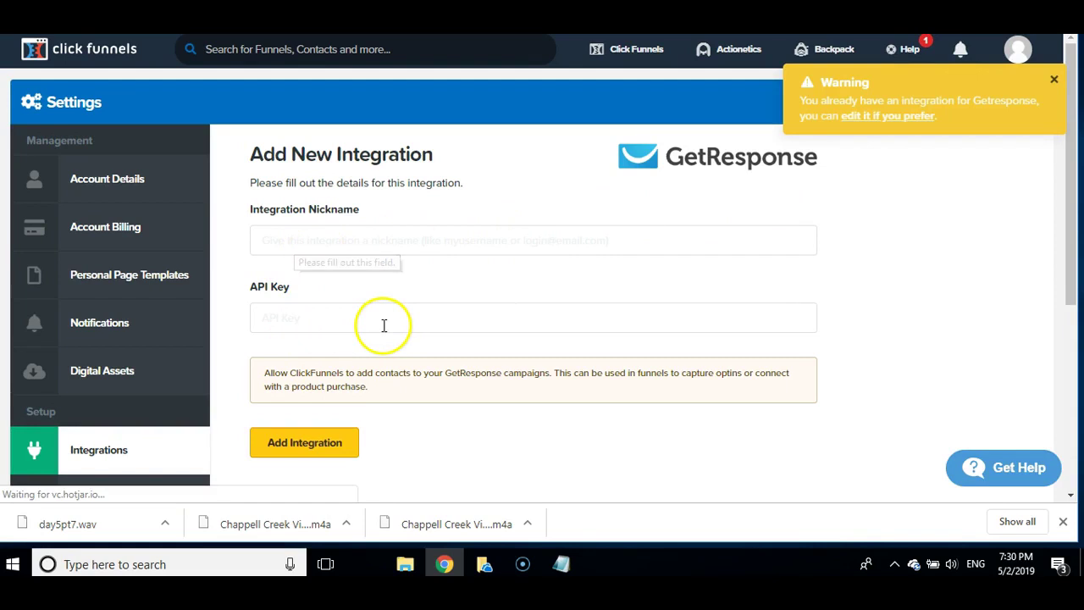